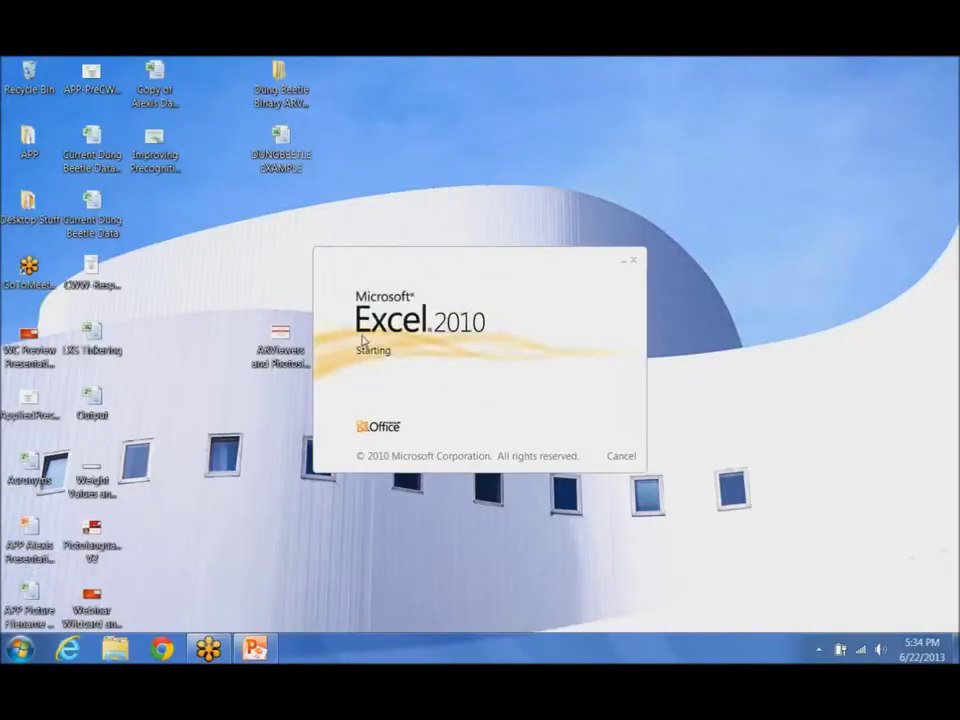
Step: Review the recommended action on the Summary sheet and the system notes and change log on the Instructions sheet
{"action": "scroll", "coordinate": [386, 339], "scroll_direction": "up", "scroll_amount": 2}
{"action": "scroll", "coordinate": [396, 358], "scroll_direction": "down", "scroll_amount": 2}
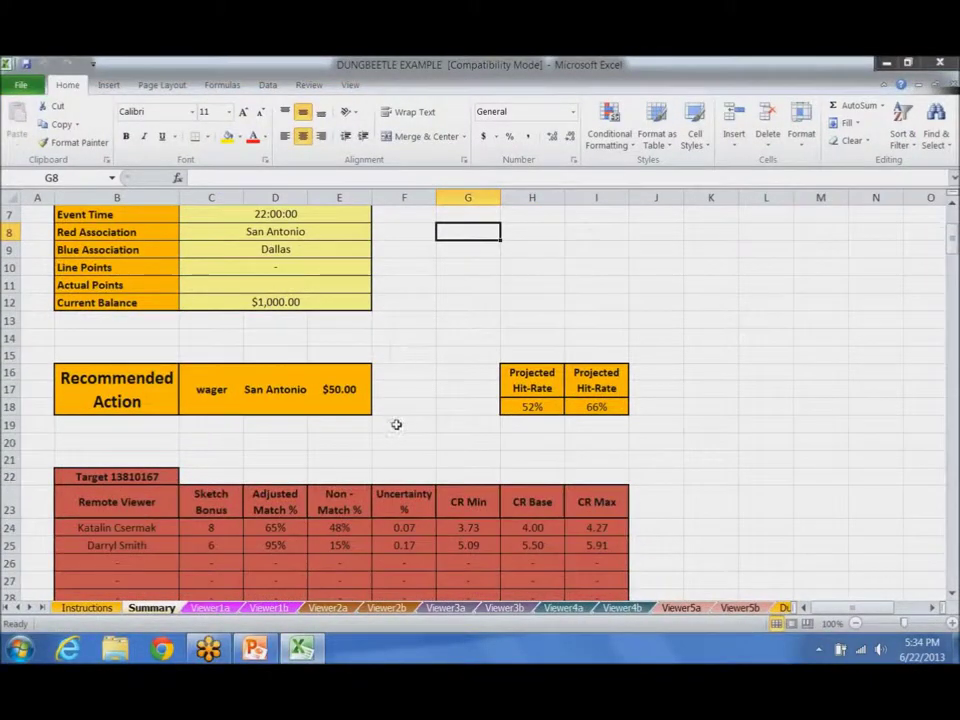
{"action": "scroll", "coordinate": [396, 424], "scroll_direction": "up", "scroll_amount": 2}
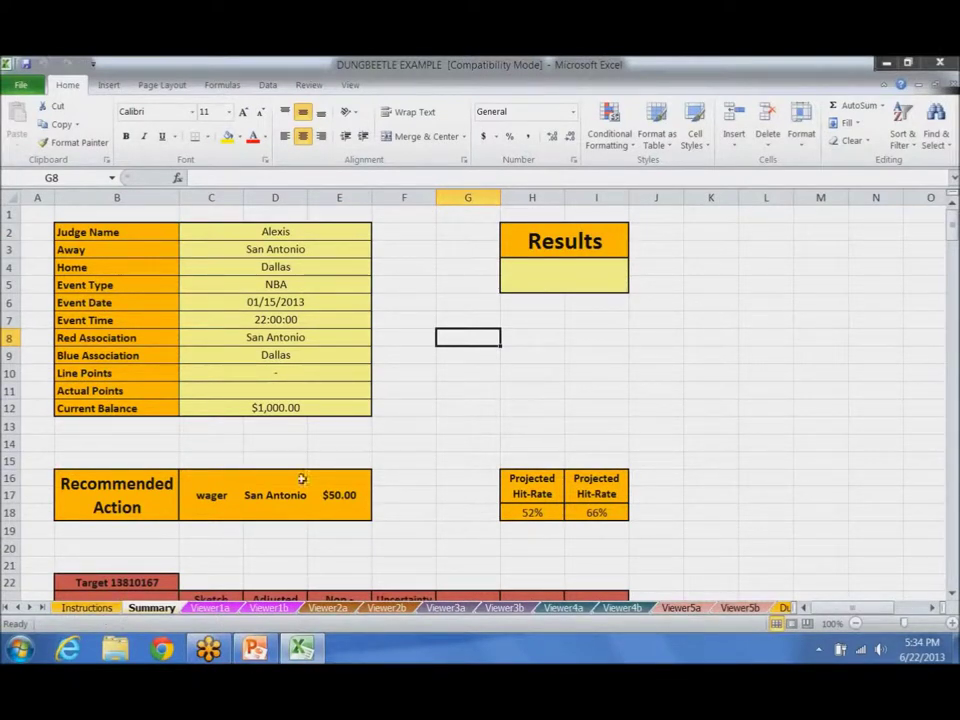
{"action": "left_click", "coordinate": [100, 608]}
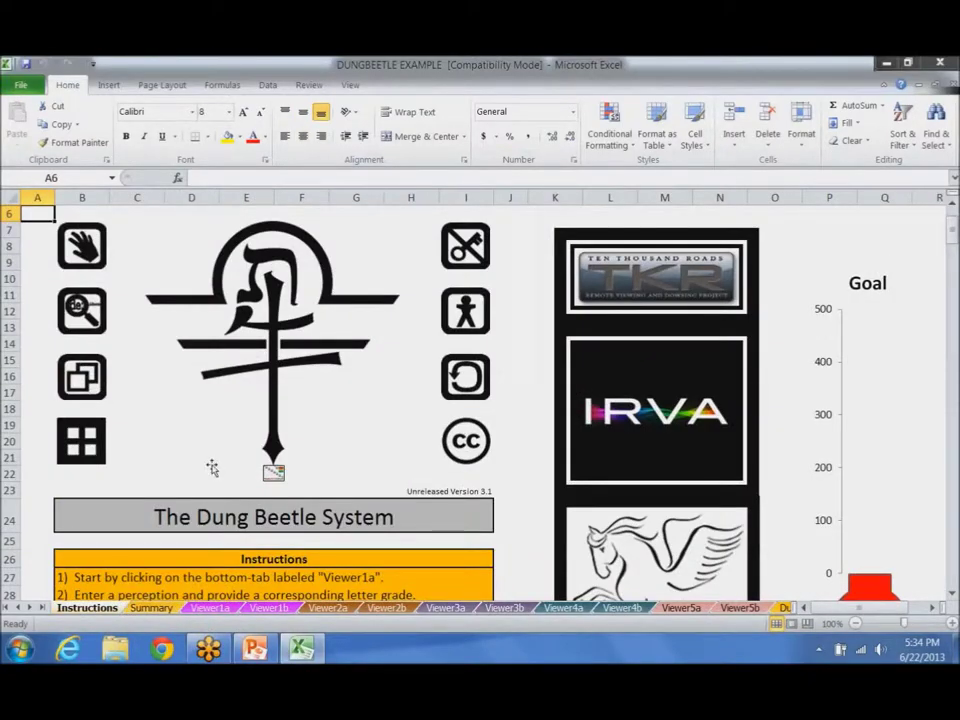
{"action": "scroll", "coordinate": [300, 381], "scroll_direction": "down", "scroll_amount": 16}
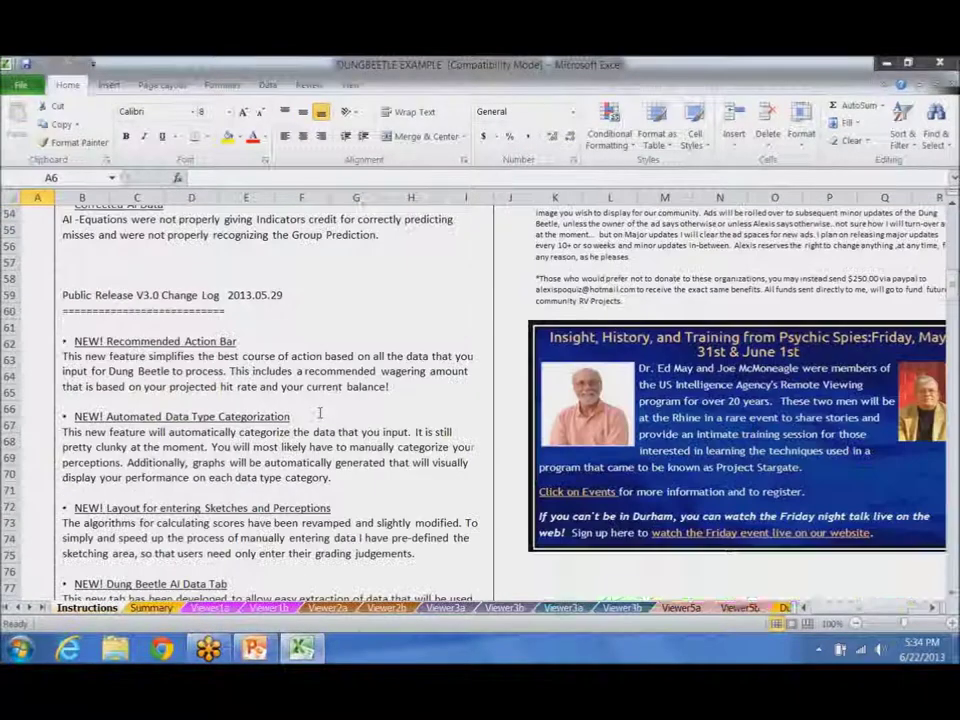
{"action": "scroll", "coordinate": [320, 413], "scroll_direction": "up", "scroll_amount": 16}
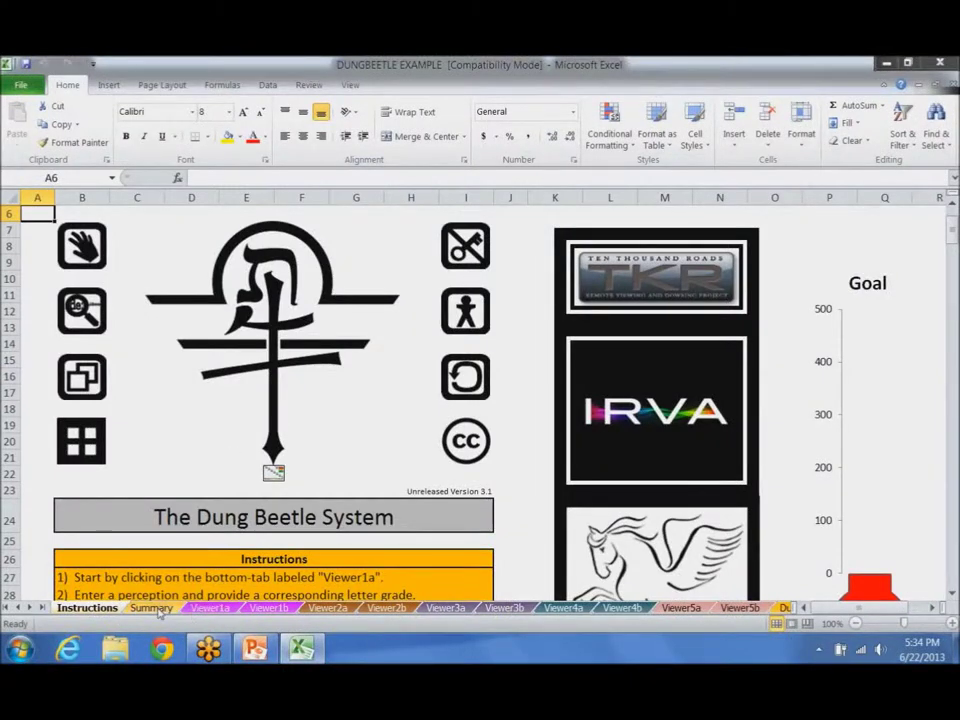
Step: Examine the sketch and perception entries on the Viewer1a sheet, including their data types and grades
{"action": "left_click", "coordinate": [151, 608]}
{"action": "left_click", "coordinate": [210, 608]}
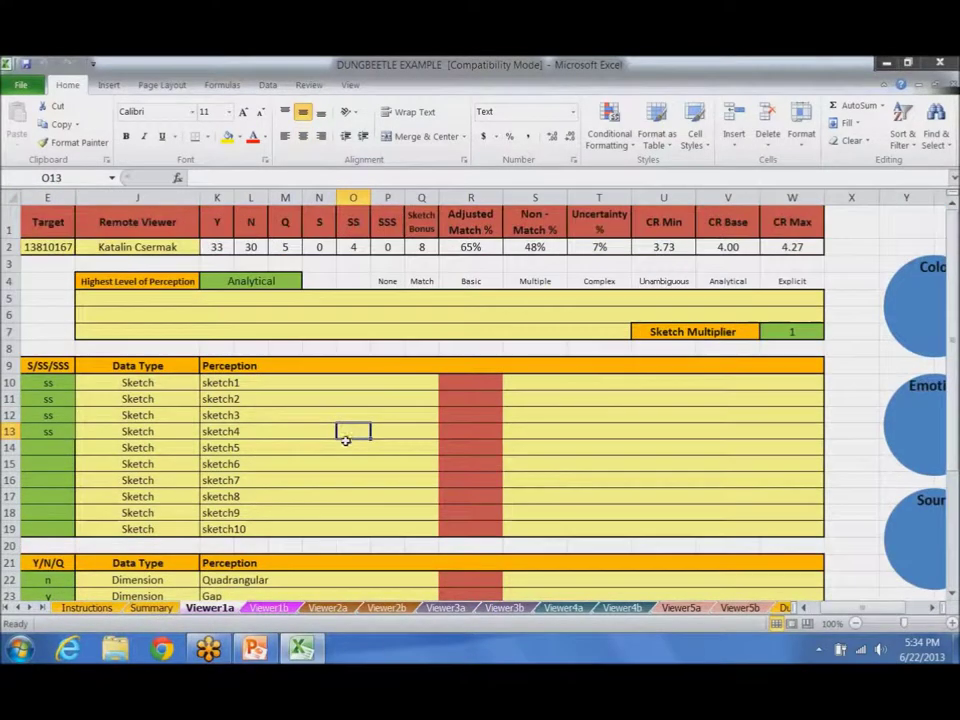
{"action": "scroll", "coordinate": [397, 430], "scroll_direction": "down", "scroll_amount": 1}
{"action": "scroll", "coordinate": [397, 430], "scroll_direction": "down", "scroll_amount": 5}
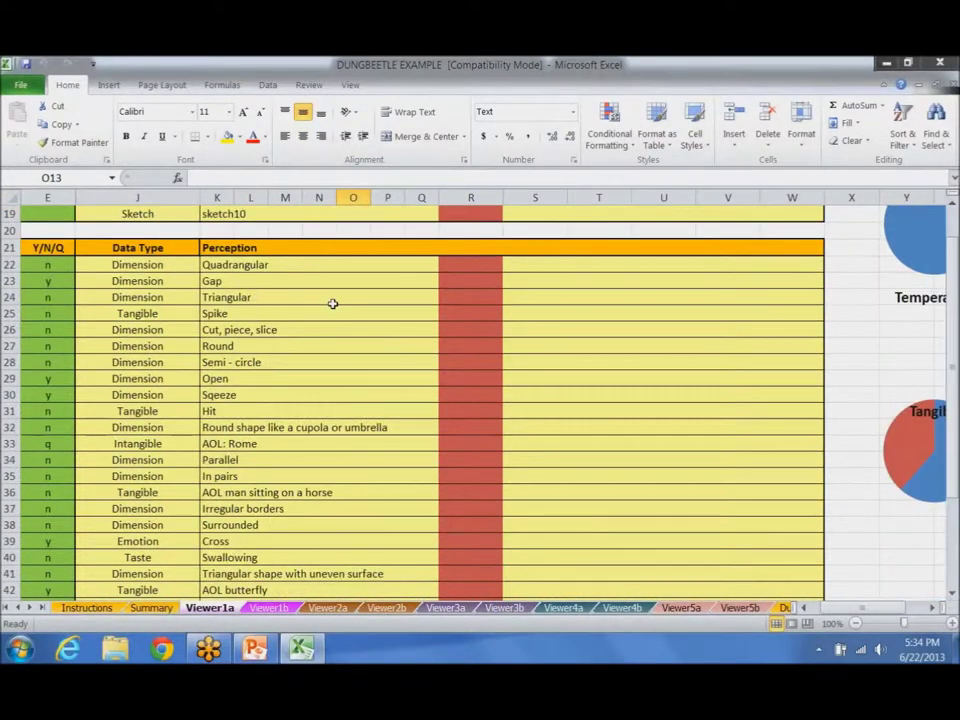
{"action": "scroll", "coordinate": [318, 317], "scroll_direction": "down", "scroll_amount": 2}
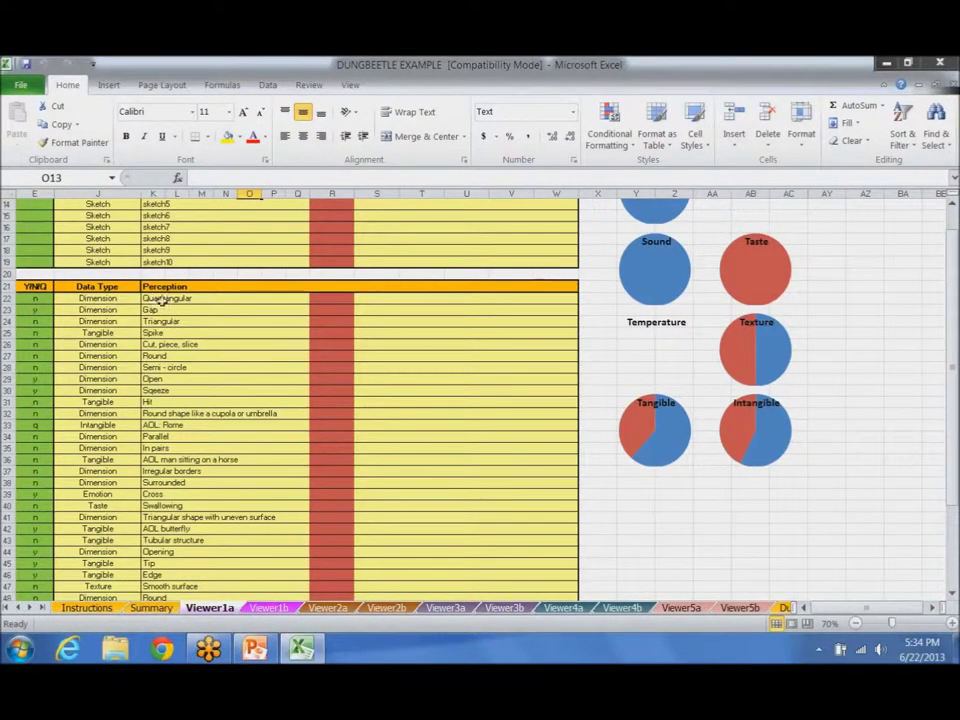
{"action": "left_click_drag", "start_coordinate": [159, 300], "coordinate": [165, 480]}
{"action": "left_click", "coordinate": [223, 321]}
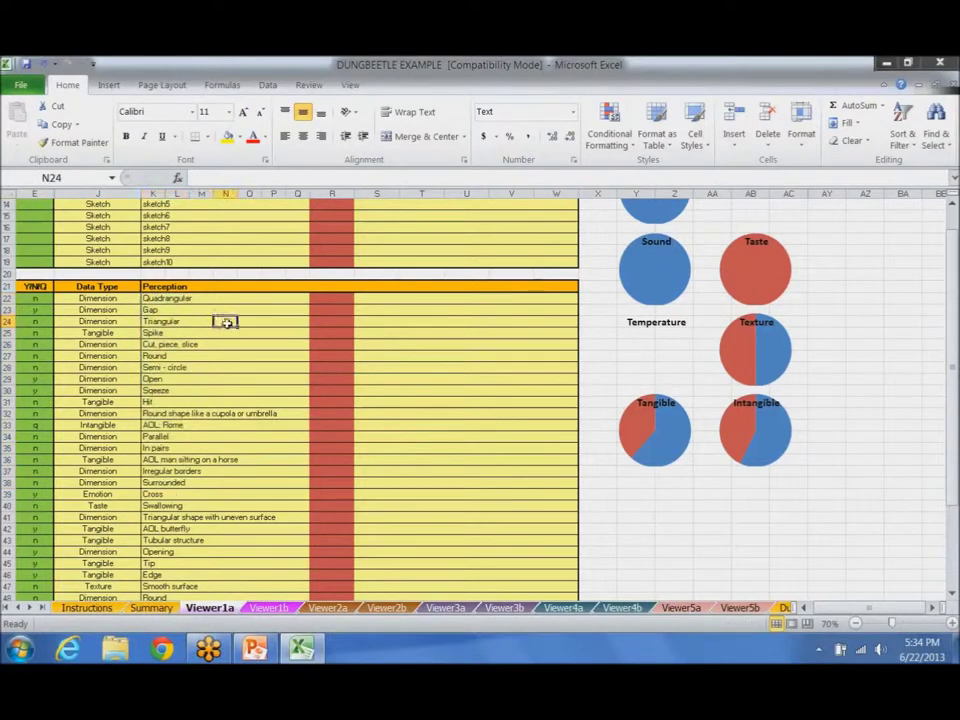
{"action": "scroll", "coordinate": [246, 311], "scroll_direction": "up", "scroll_amount": 2}
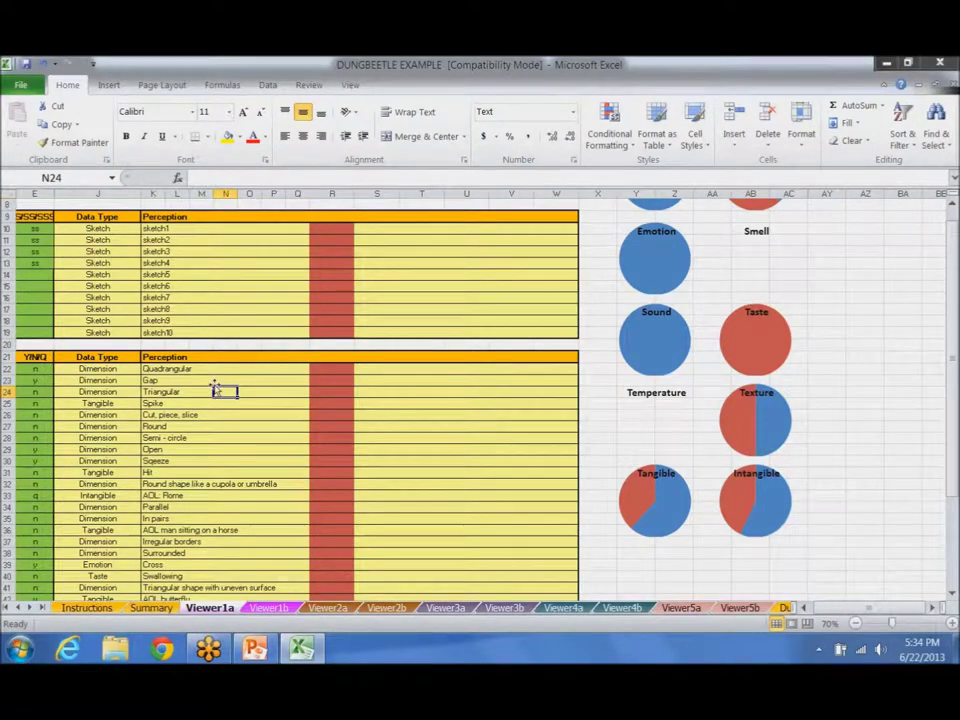
{"action": "scroll", "coordinate": [210, 386], "scroll_direction": "down", "scroll_amount": 4}
{"action": "scroll", "coordinate": [182, 306], "scroll_direction": "down", "scroll_amount": 2}
{"action": "scroll", "coordinate": [161, 285], "scroll_direction": "up", "scroll_amount": 3}
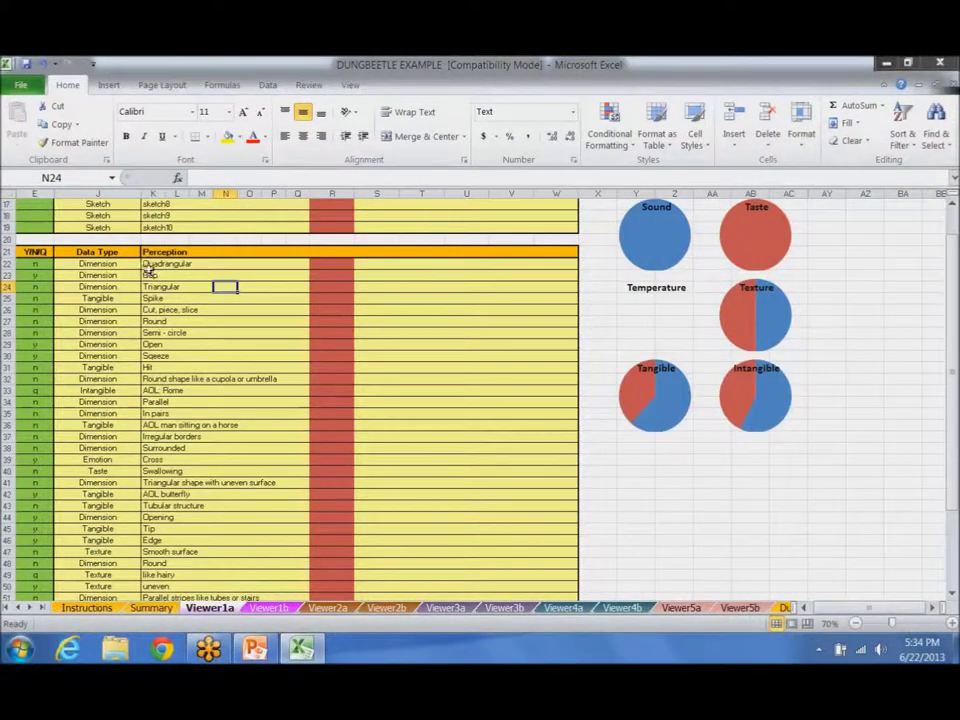
{"action": "left_click_drag", "start_coordinate": [150, 263], "coordinate": [158, 467]}
{"action": "scroll", "coordinate": [161, 467], "scroll_direction": "down", "scroll_amount": 3}
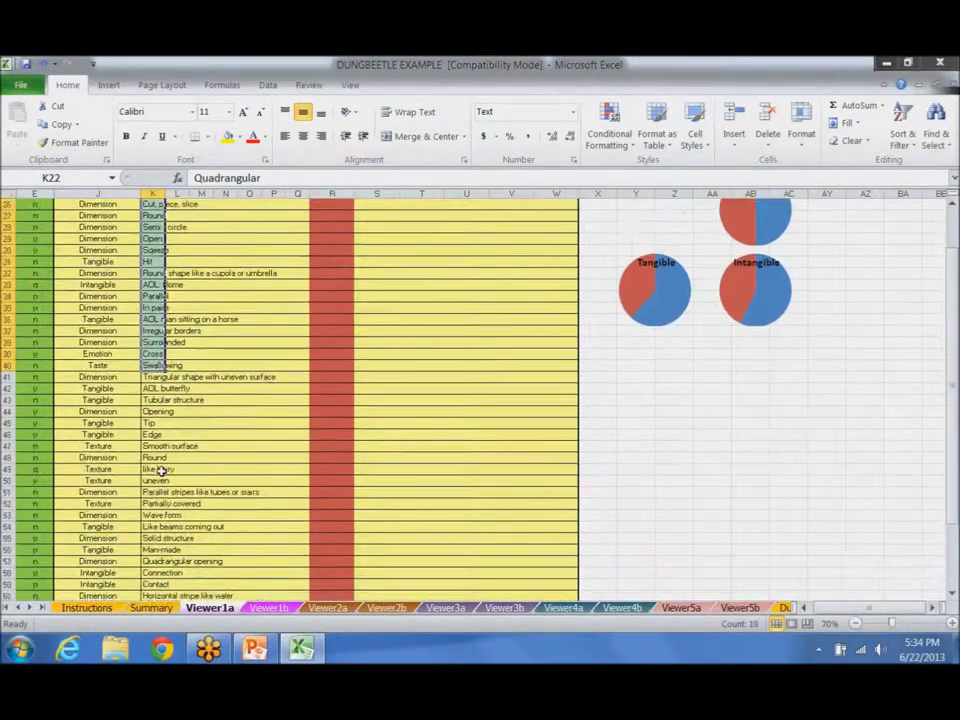
{"action": "scroll", "coordinate": [162, 467], "scroll_direction": "down", "scroll_amount": 2}
{"action": "scroll", "coordinate": [155, 420], "scroll_direction": "up", "scroll_amount": 10}
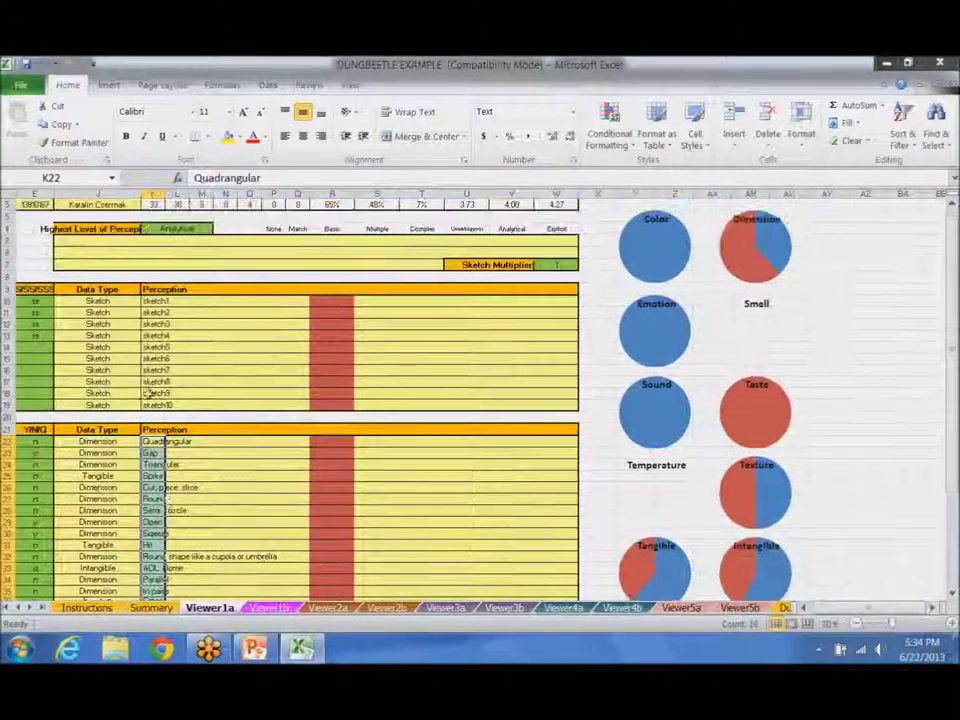
{"action": "left_click", "coordinate": [38, 440]}
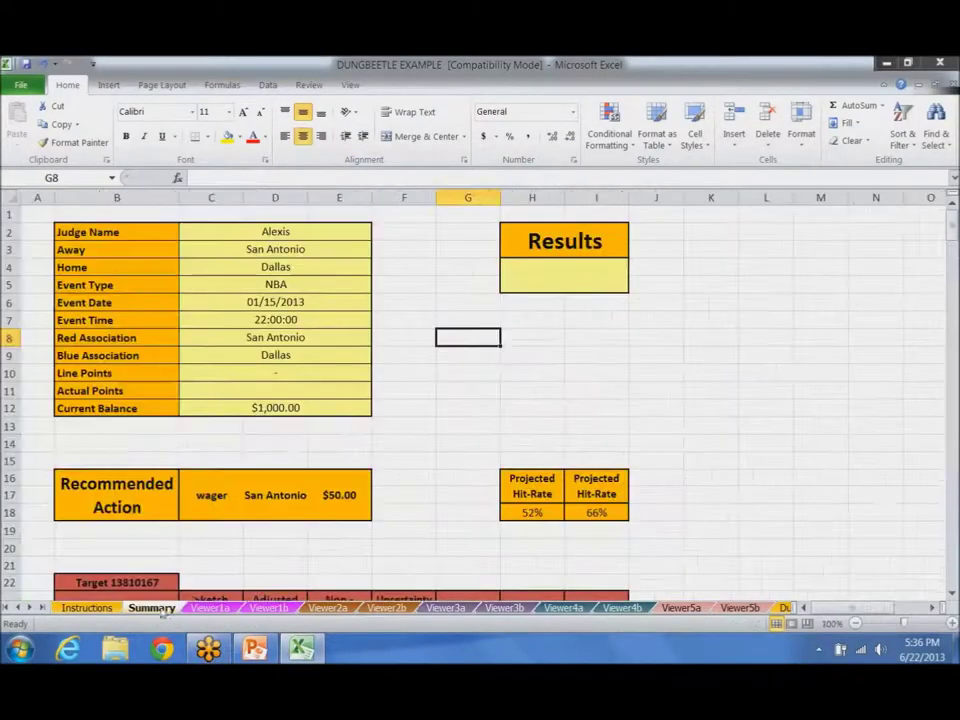
Step: Check the Summary sheet and highlight the perceptions in rows 22 to 40 of the Viewer1a sheet
{"action": "scroll", "coordinate": [339, 497], "scroll_direction": "down", "scroll_amount": 5}
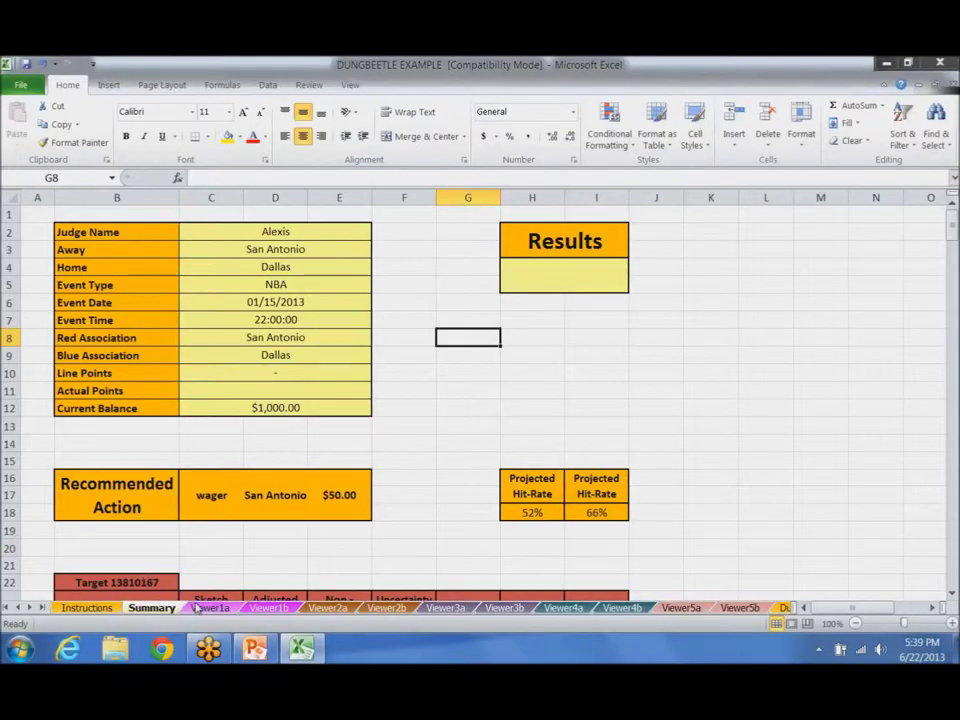
{"action": "left_click", "coordinate": [210, 607]}
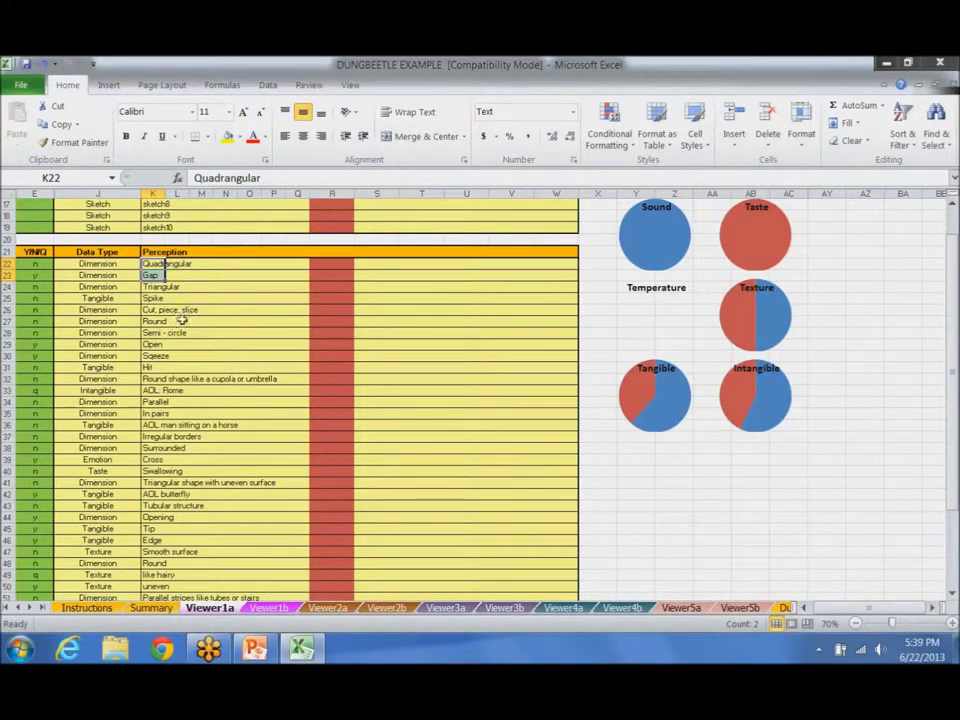
{"action": "left_click", "coordinate": [177, 275]}
{"action": "left_click_drag", "start_coordinate": [146, 263], "coordinate": [165, 470]}
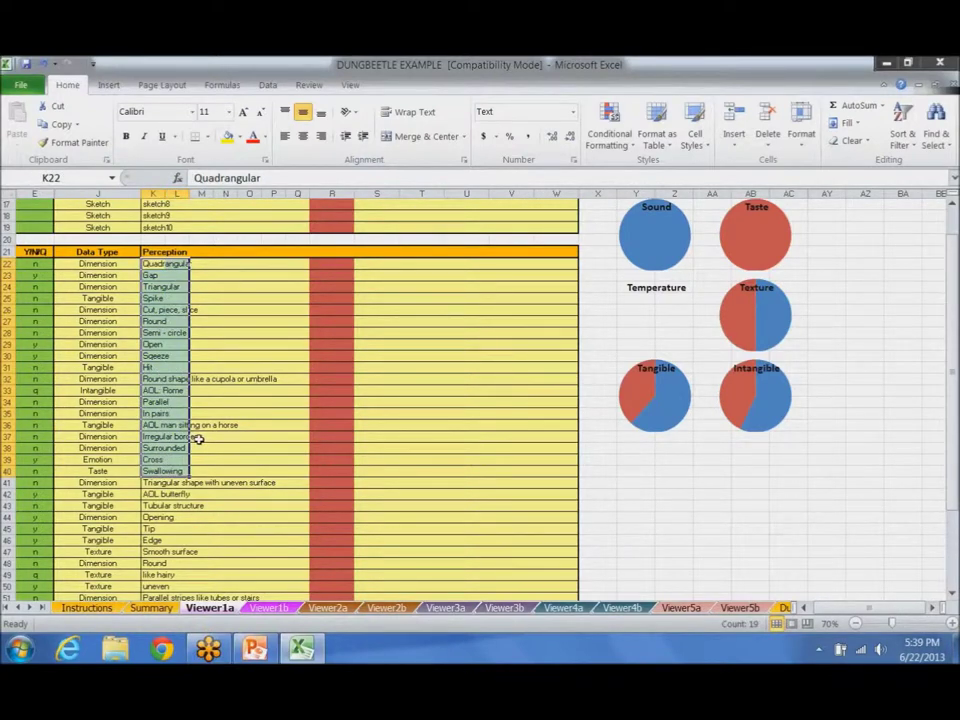
Step: Look through the other viewer sheets in order, from Viewer1b to Viewer5b
{"action": "left_click", "coordinate": [268, 607]}
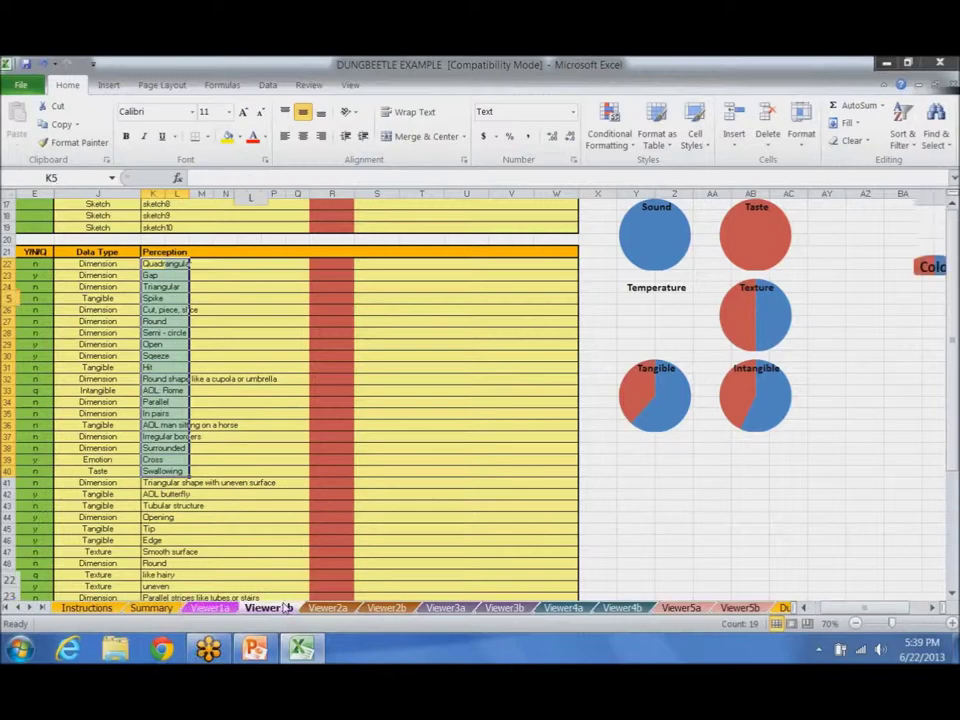
{"action": "left_click", "coordinate": [230, 610]}
{"action": "left_click", "coordinate": [268, 607]}
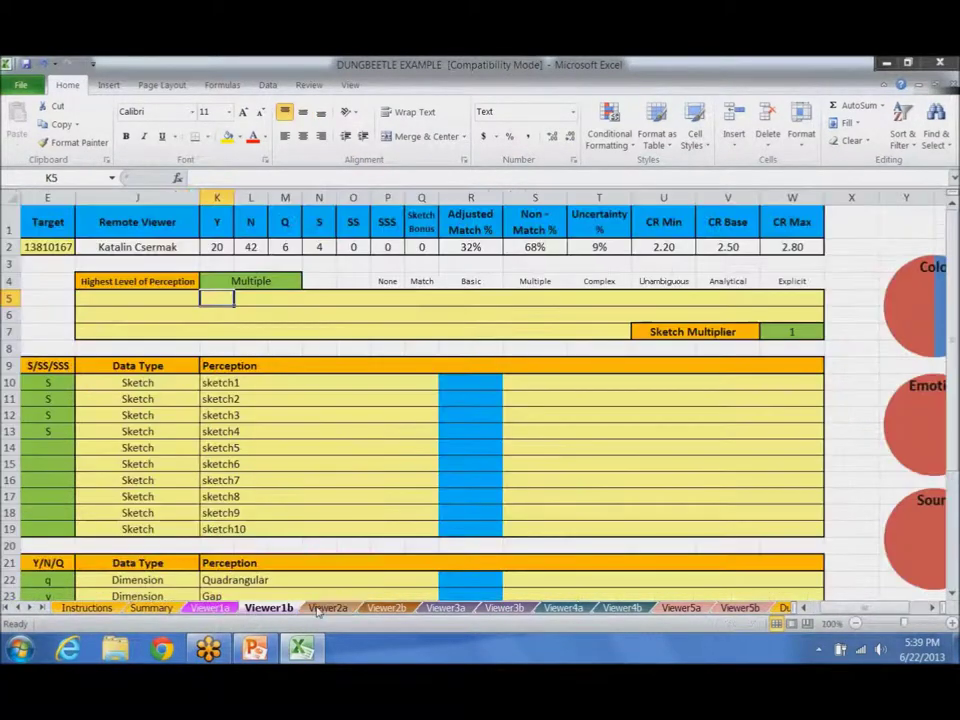
{"action": "left_click", "coordinate": [325, 607]}
{"action": "left_click", "coordinate": [386, 607]}
{"action": "left_click", "coordinate": [445, 607]}
{"action": "left_click", "coordinate": [504, 607]}
{"action": "left_click", "coordinate": [563, 607]}
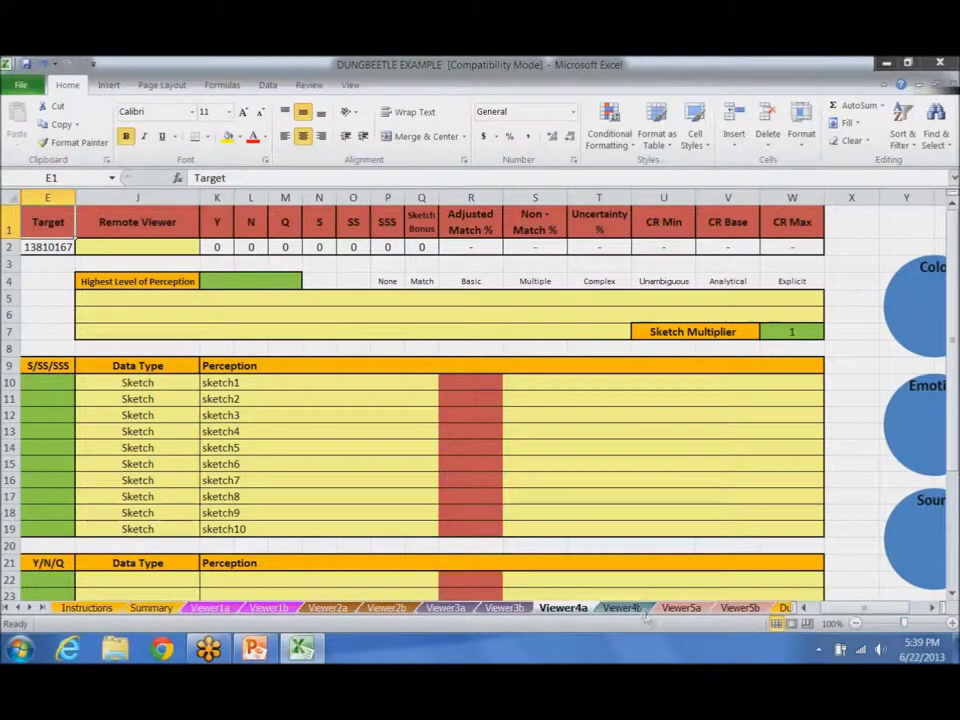
{"action": "left_click", "coordinate": [622, 607]}
{"action": "left_click", "coordinate": [681, 607]}
{"action": "left_click", "coordinate": [740, 607]}
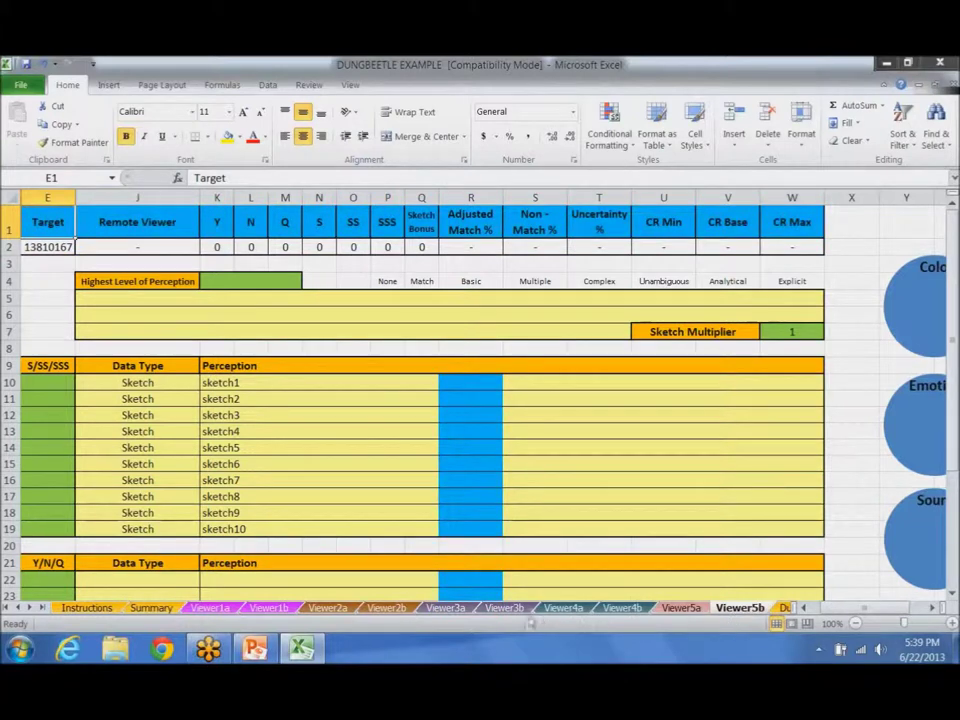
Step: Compare the perception table on the Viewer3a sheet with the graded Viewer2b sheet
{"action": "left_click", "coordinate": [209, 607]}
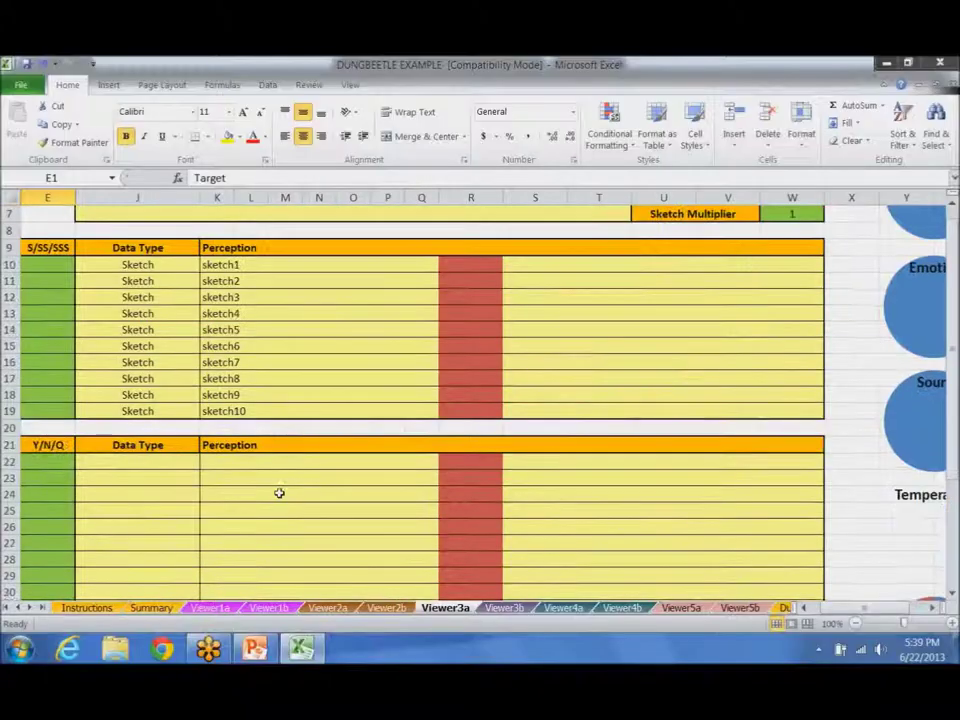
{"action": "left_click", "coordinate": [248, 476]}
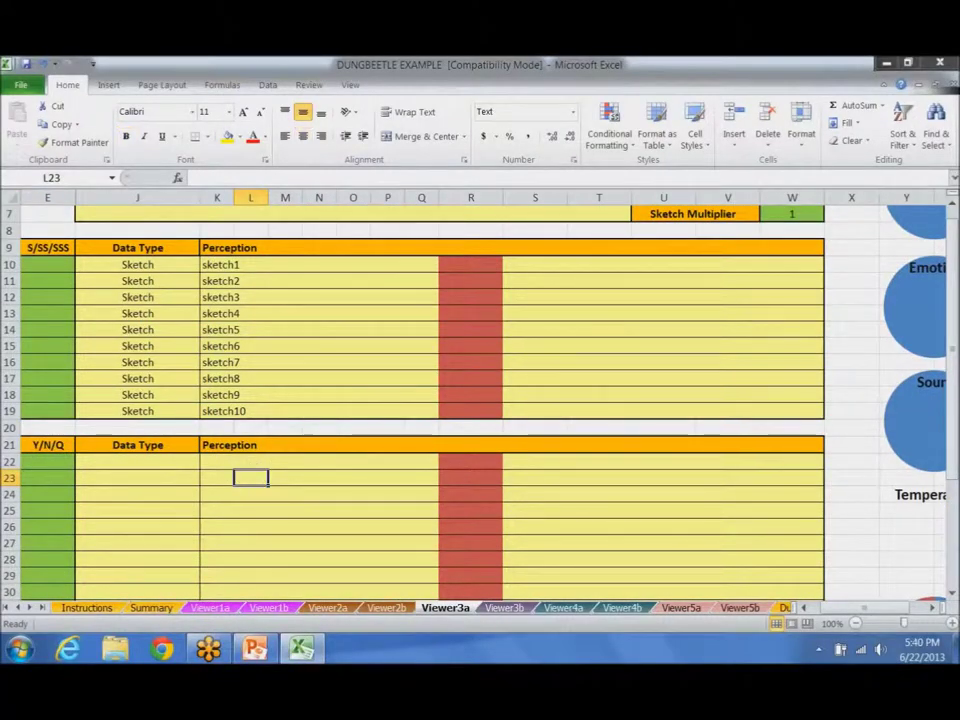
{"action": "left_click", "coordinate": [268, 607]}
{"action": "left_click", "coordinate": [386, 607]}
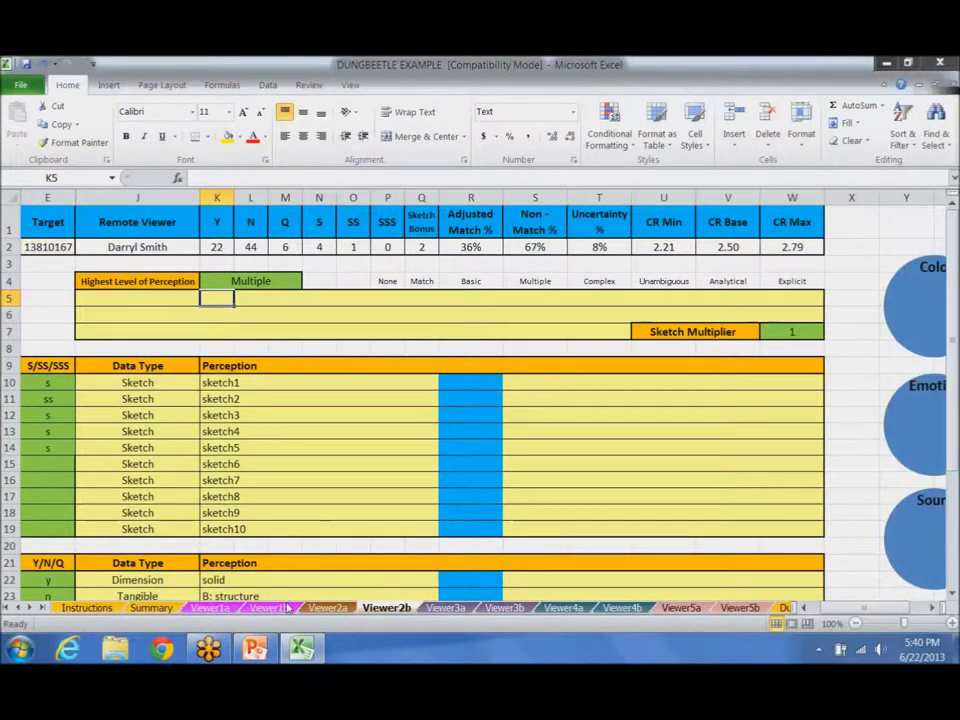
{"action": "scroll", "coordinate": [440, 560], "scroll_direction": "down", "scroll_amount": 1}
Step: Enter the perceptions red, happy, sad and gray in rows 22 to 25 of the Viewer3b sheet
{"action": "left_click", "coordinate": [504, 607]}
{"action": "scroll", "coordinate": [221, 485], "scroll_direction": "down", "scroll_amount": 2}
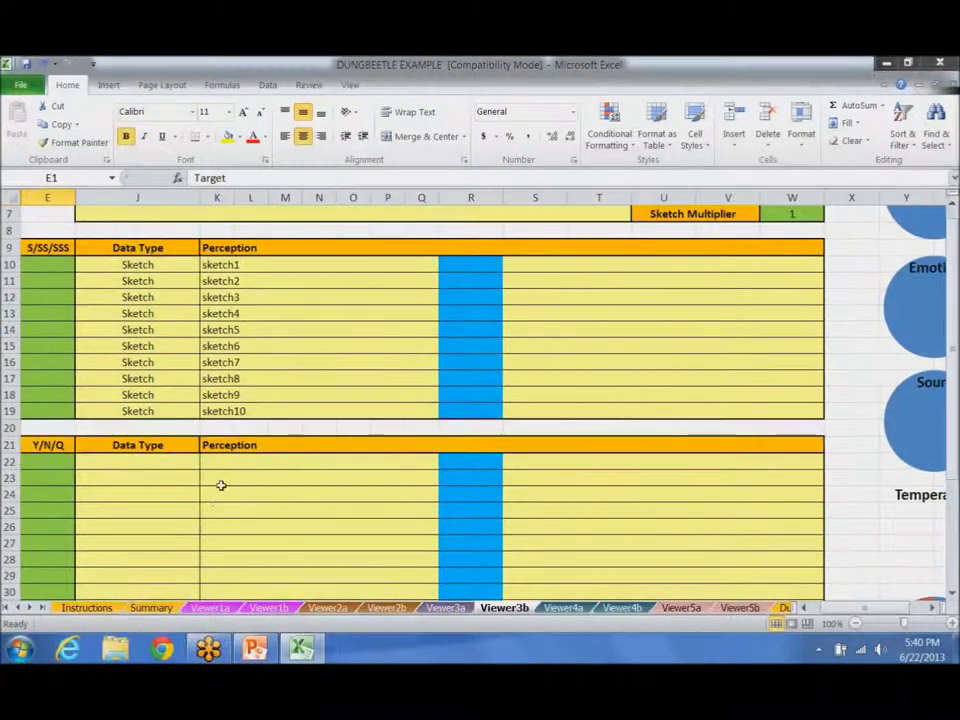
{"action": "left_click", "coordinate": [246, 461]}
{"action": "type", "text": "red"}
{"action": "key", "text": "Return"}
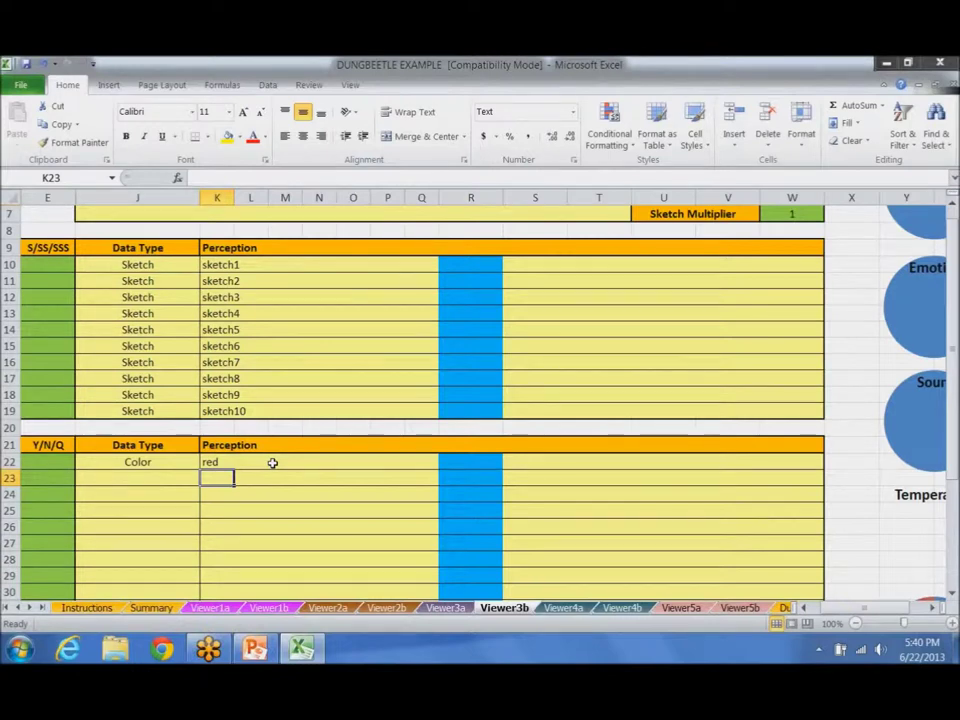
{"action": "type", "text": "happy"}
{"action": "key", "text": "Return"}
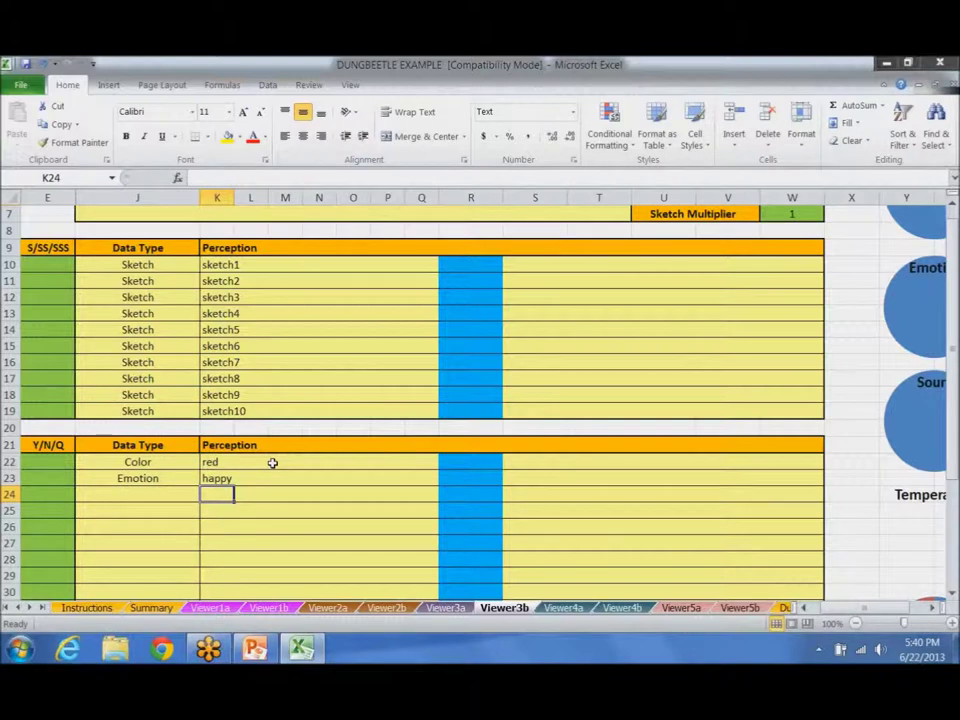
{"action": "type", "text": "sad"}
{"action": "key", "text": "Return"}
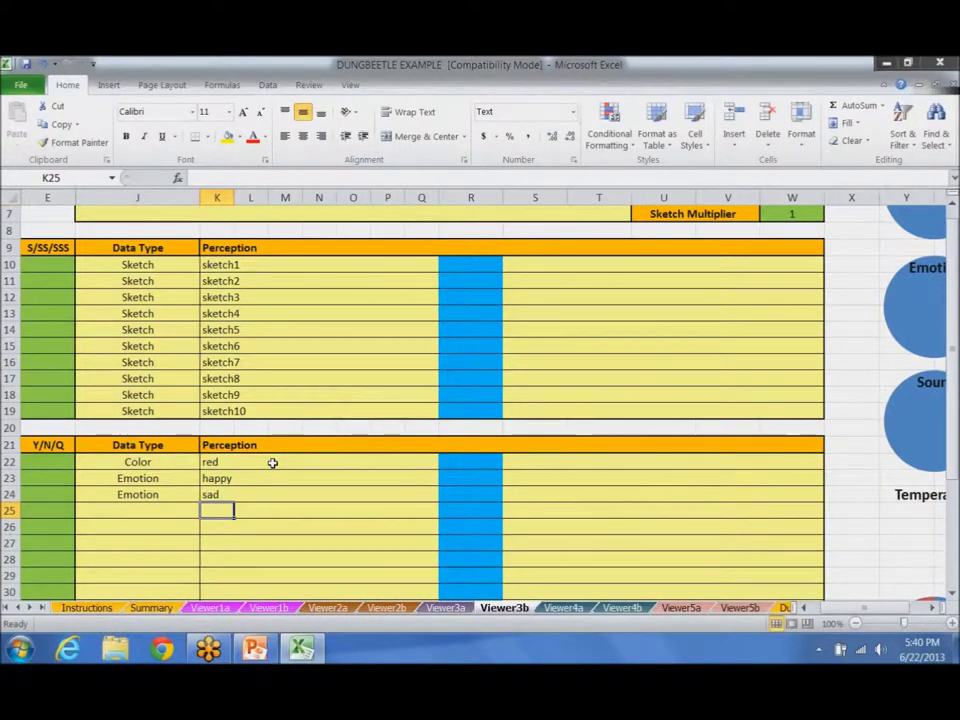
{"action": "type", "text": "gray"}
{"action": "key", "text": "Return"}
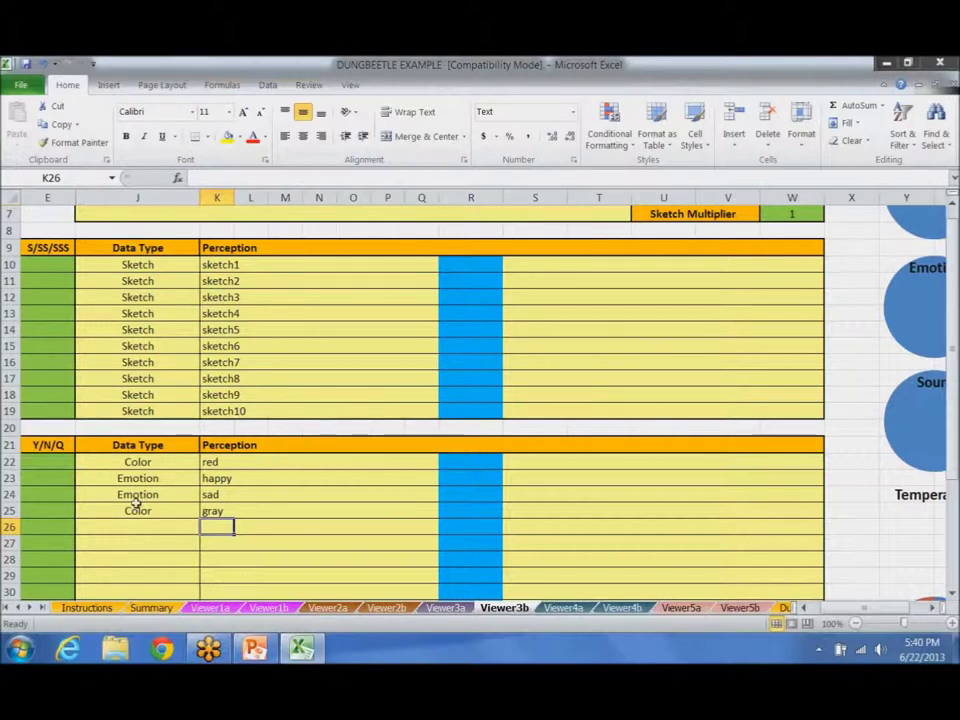
Step: Add the perception xbox in row 26 of the Viewer3b sheet and set its data type to Tangible
{"action": "left_click", "coordinate": [178, 535]}
{"action": "left_click", "coordinate": [219, 524]}
{"action": "type", "text": "xbox"}
{"action": "key", "text": "Return"}
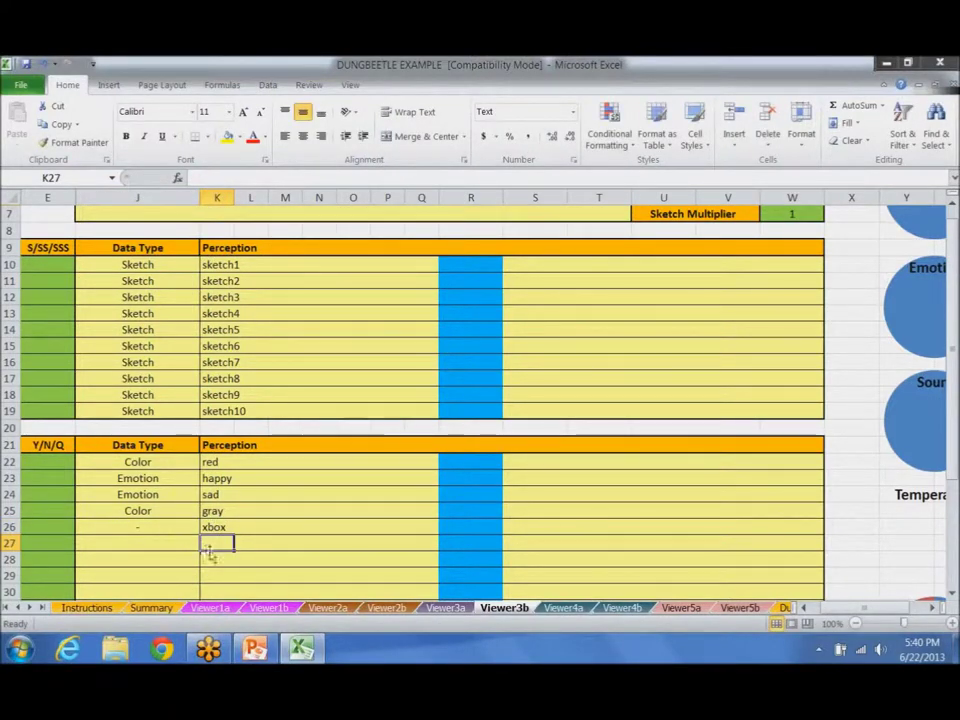
{"action": "left_click", "coordinate": [170, 525]}
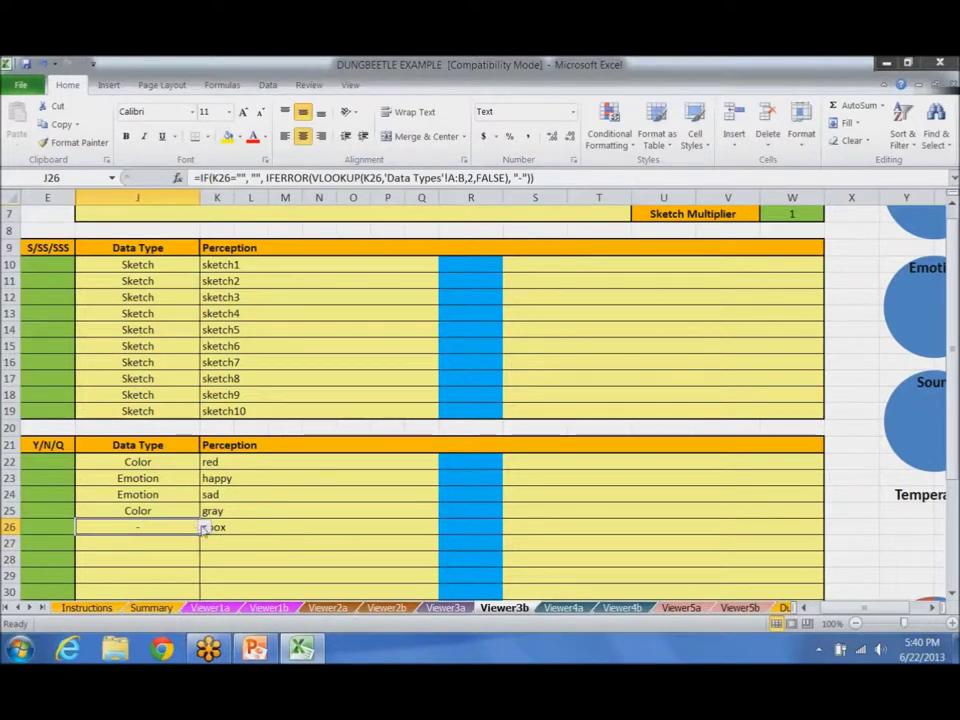
{"action": "left_click", "coordinate": [204, 528]}
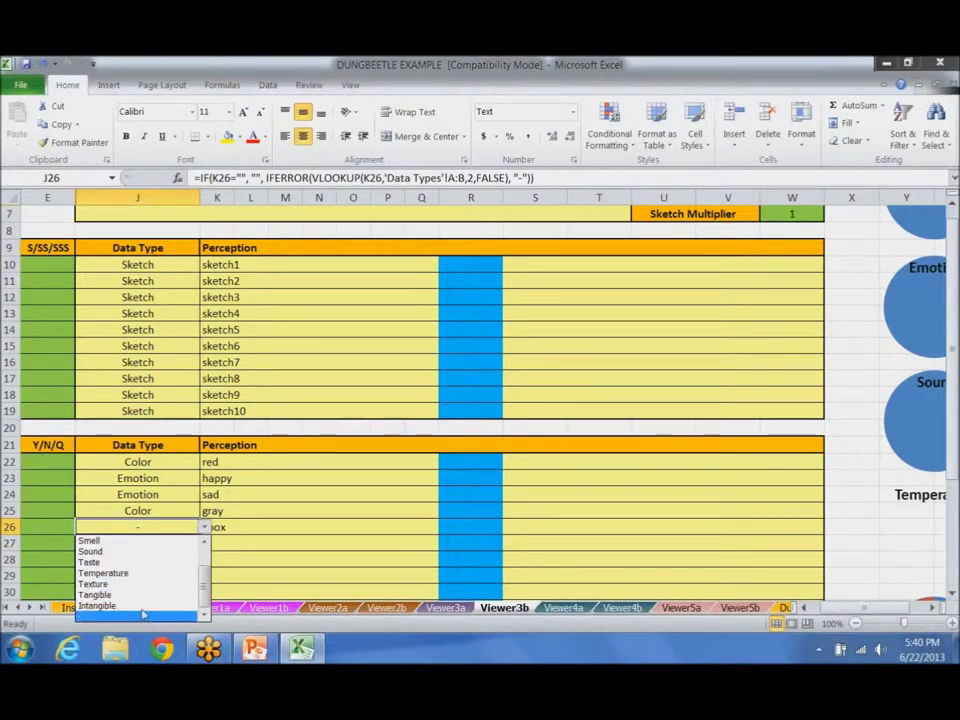
{"action": "left_click", "coordinate": [130, 594]}
{"action": "left_click", "coordinate": [260, 563]}
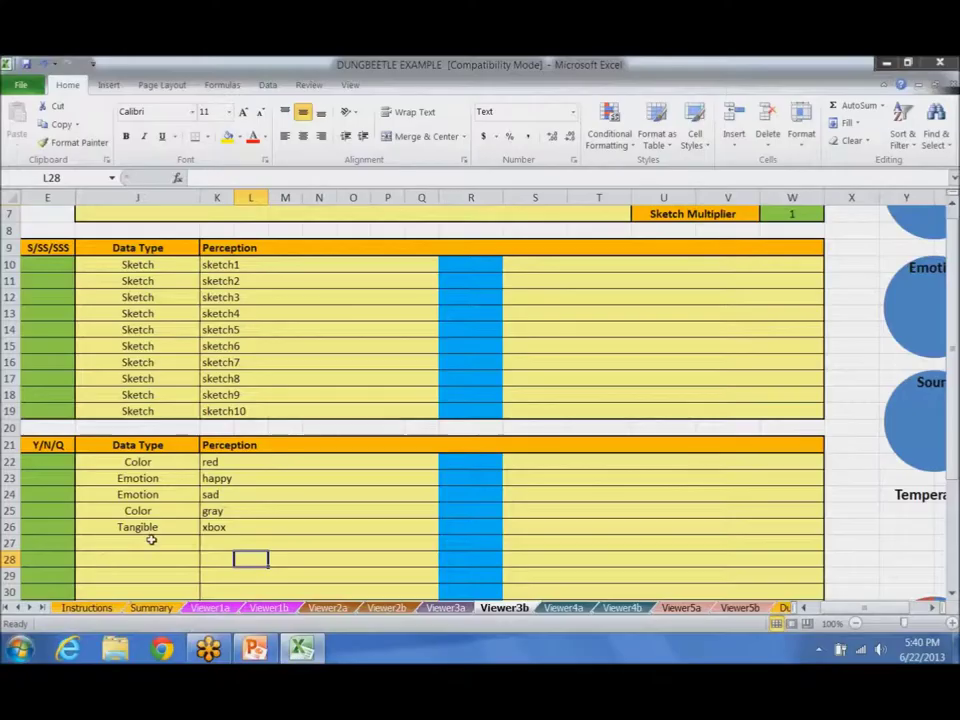
Step: View the data type pie charts beside the perception table on the Viewer3b sheet
{"action": "scroll", "coordinate": [281, 416], "scroll_direction": "down", "scroll_amount": 2, "text": "ctrl"}
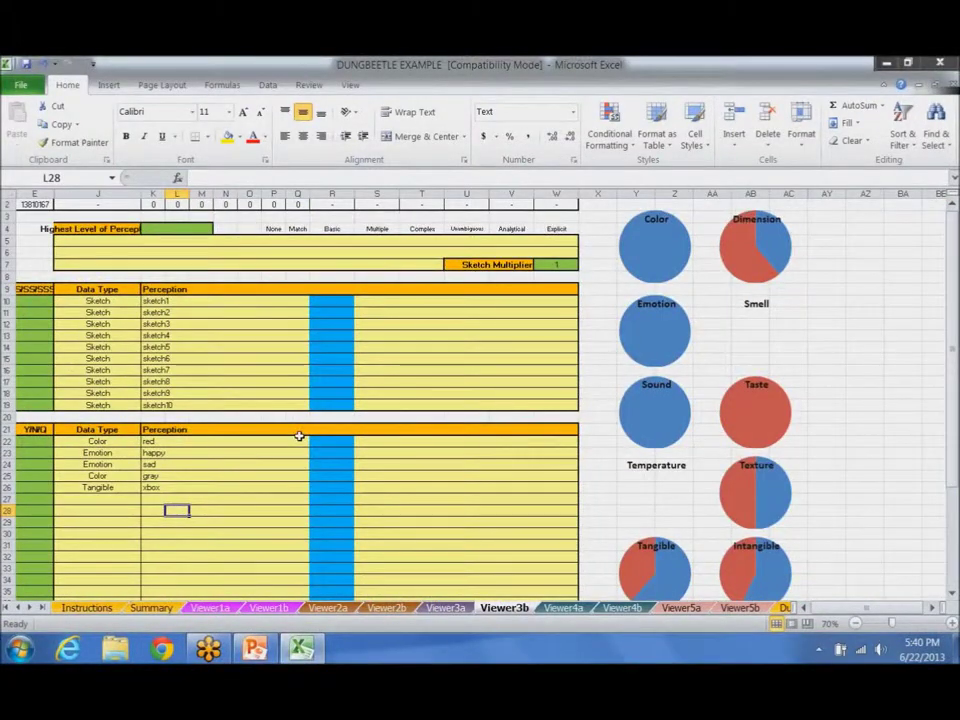
{"action": "scroll", "coordinate": [299, 437], "scroll_direction": "up", "scroll_amount": 1}
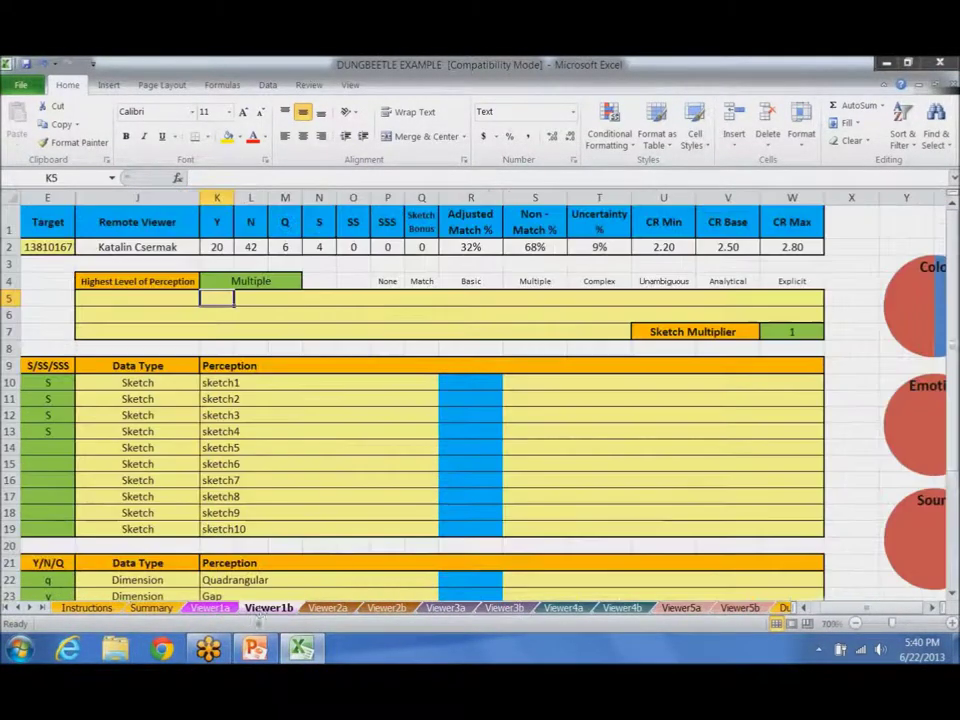
Step: View the perception table together with the data type pie charts on the Viewer1b sheet
{"action": "scroll", "coordinate": [348, 458], "scroll_direction": "down", "scroll_amount": 3, "text": "ctrl"}
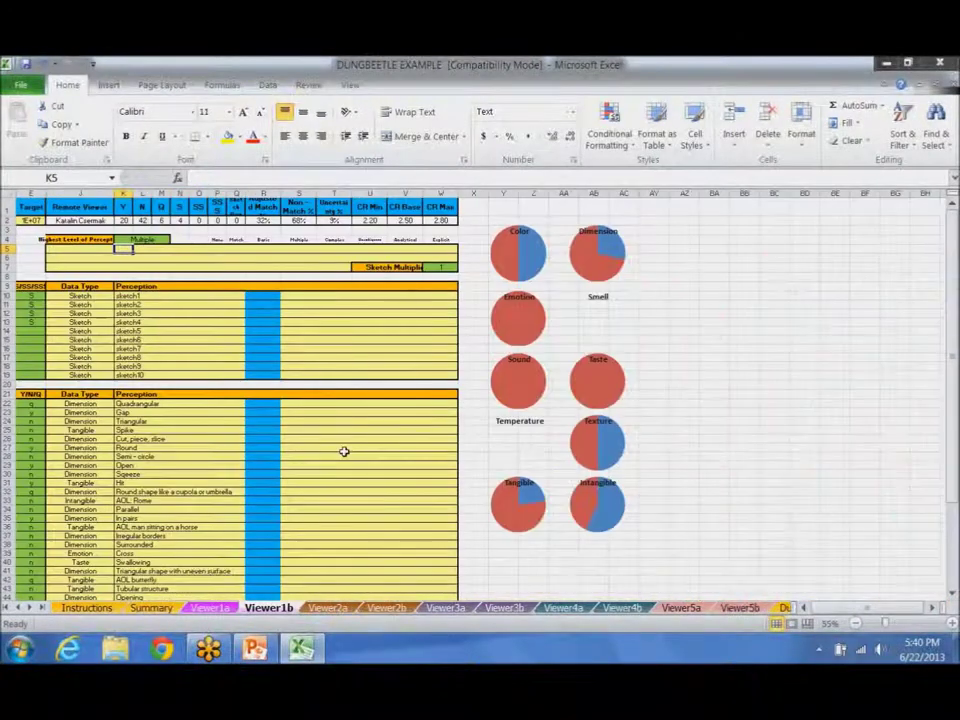
{"action": "scroll", "coordinate": [322, 451], "scroll_direction": "up", "scroll_amount": 1, "text": "ctrl"}
{"action": "scroll", "coordinate": [321, 451], "scroll_direction": "down", "scroll_amount": 1, "text": "ctrl"}
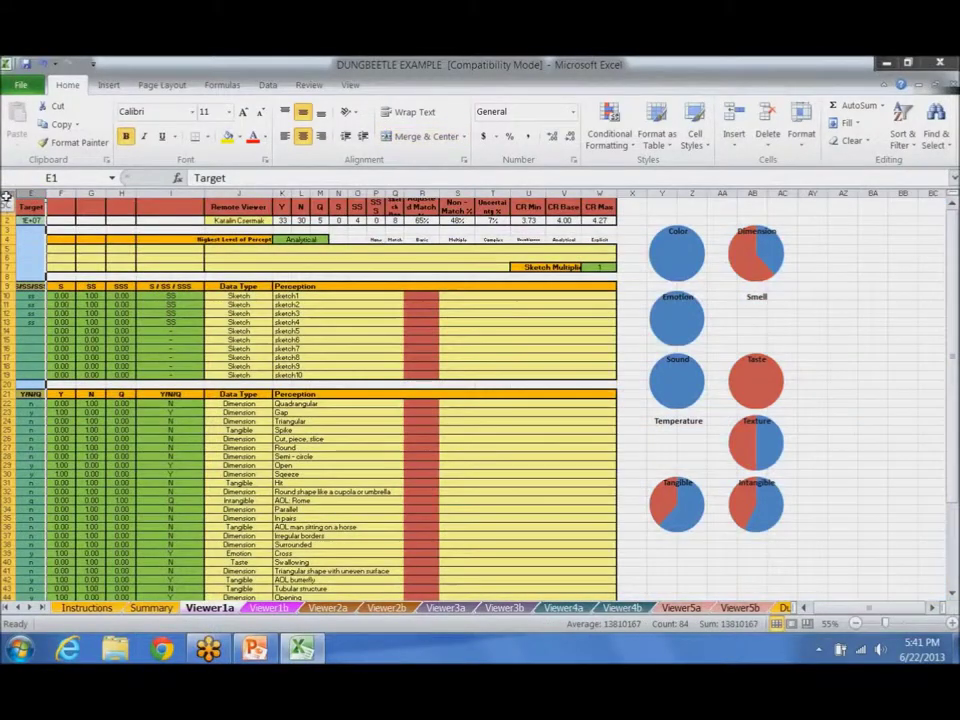
{"action": "right_click", "coordinate": [8, 197]}
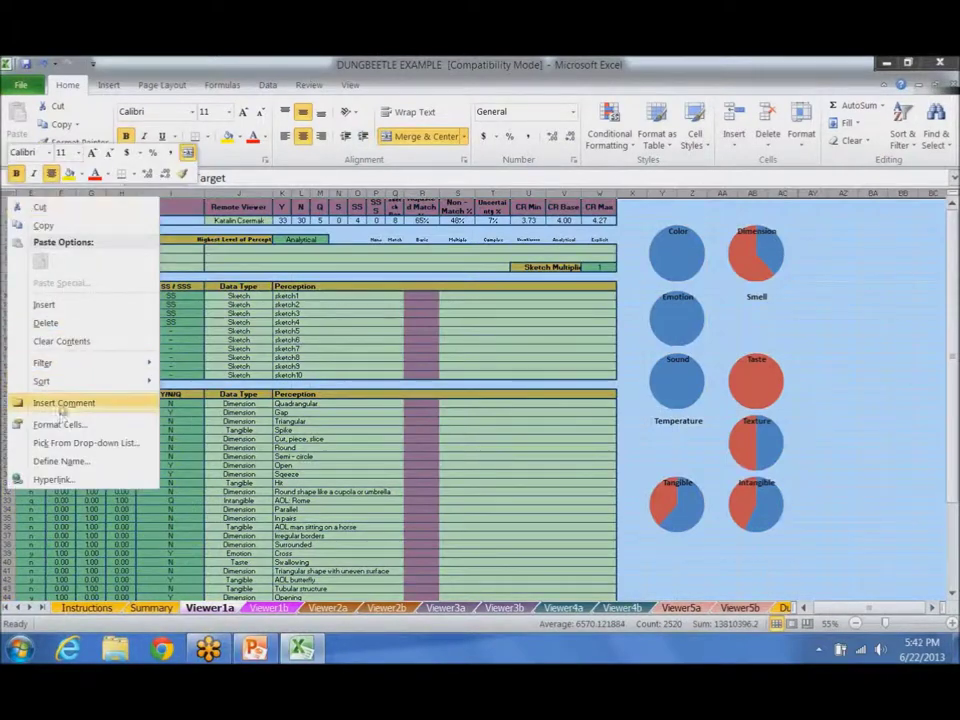
{"action": "right_click", "coordinate": [13, 196]}
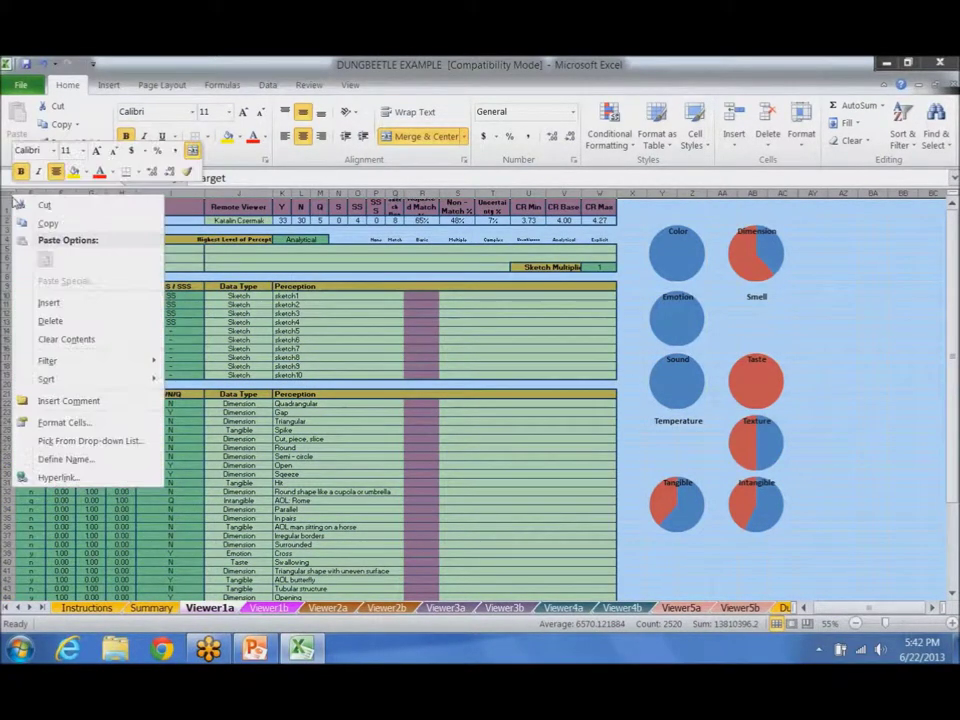
{"action": "mouse_move", "coordinate": [57, 368]}
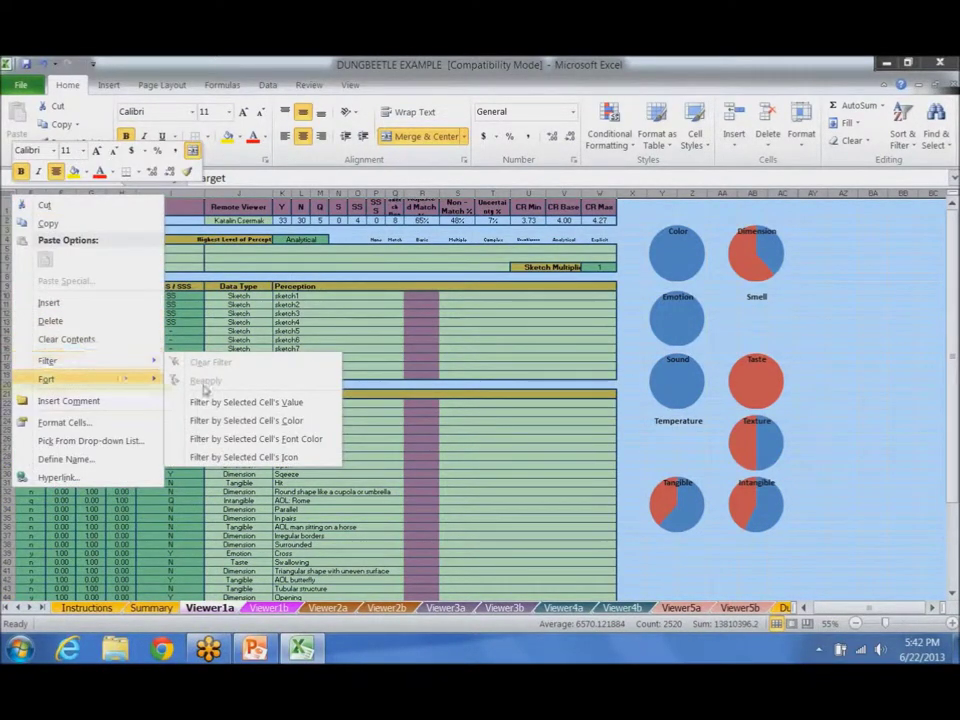
{"action": "left_click", "coordinate": [318, 322]}
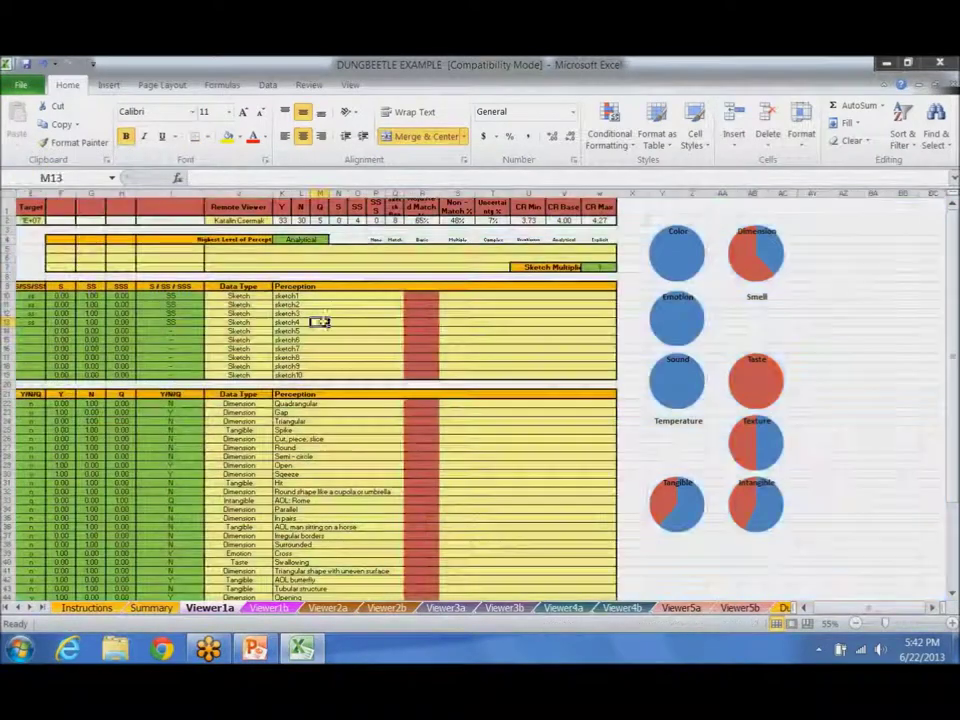
Step: Unhide the Judge 2 to Judge 5 columns before column E on the Viewer1a sheet
{"action": "left_click", "coordinate": [22, 193]}
{"action": "right_click", "coordinate": [16, 194]}
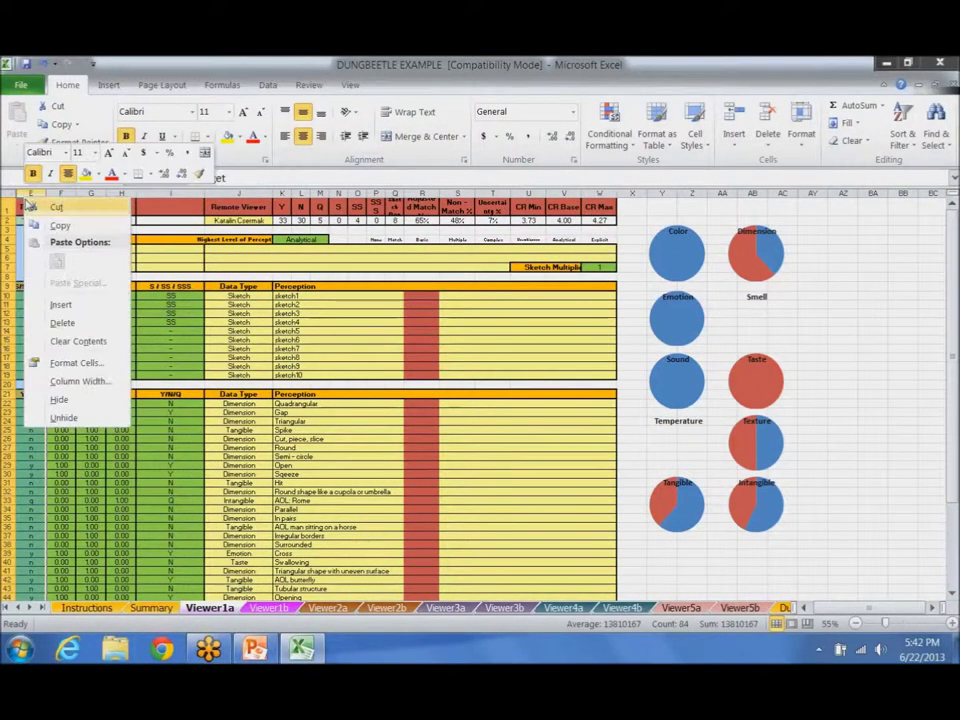
{"action": "left_click", "coordinate": [62, 416]}
{"action": "left_click", "coordinate": [204, 349]}
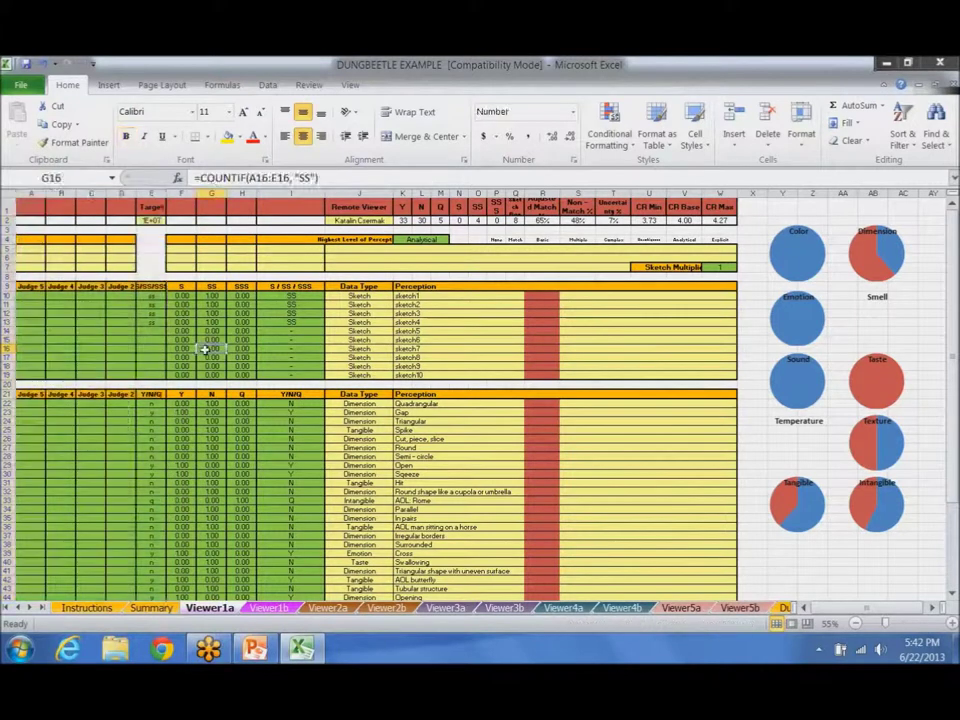
{"action": "key", "text": "Left"}
{"action": "key", "text": "Home"}
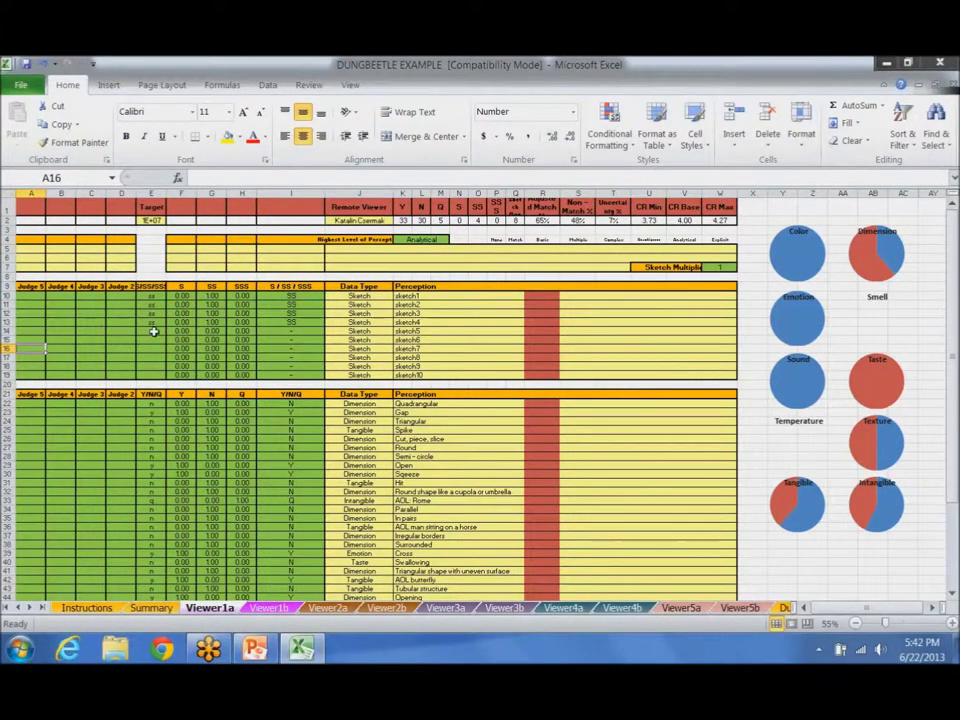
{"action": "left_click", "coordinate": [122, 305]}
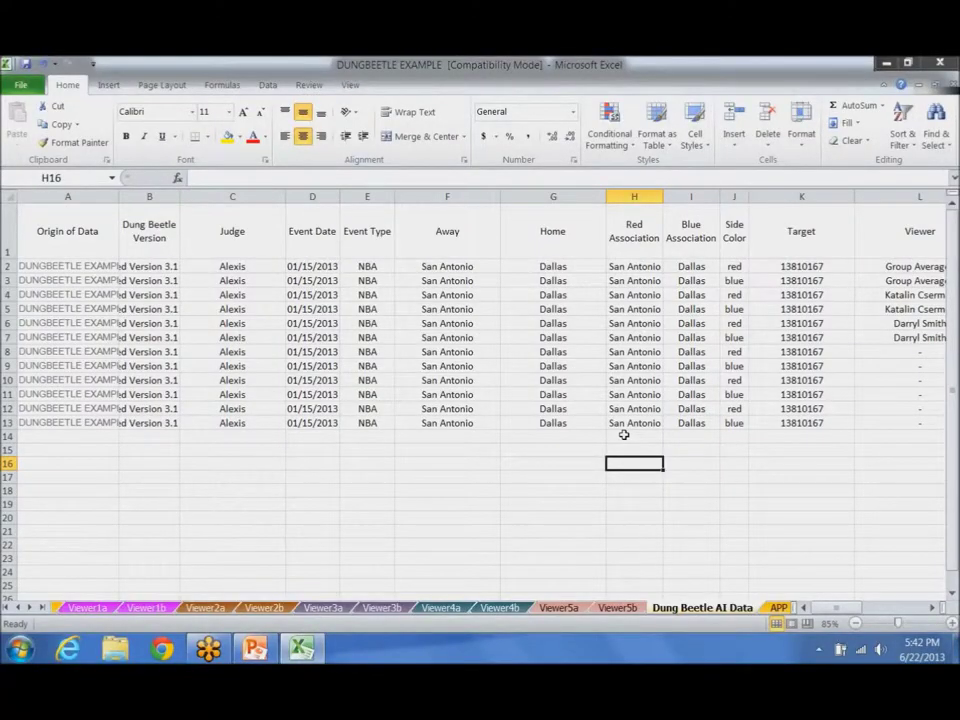
Step: Review the event, association and viewer columns on the Dung Beetle AI Data sheet
{"action": "key", "text": "Right"}
{"action": "key", "text": "Right"}
{"action": "key", "text": "Right"}
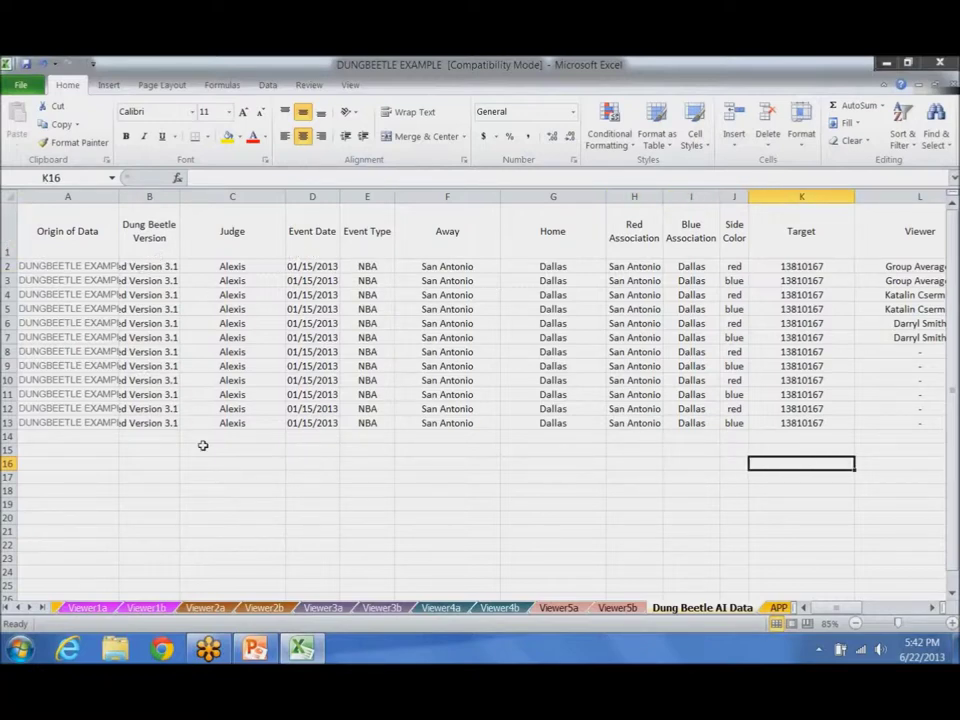
Step: Examine the event header columns and the coordinate, viewer and CR Base table on the APP Data Extraction sheet
{"action": "key", "text": "ctrl+Page_Down"}
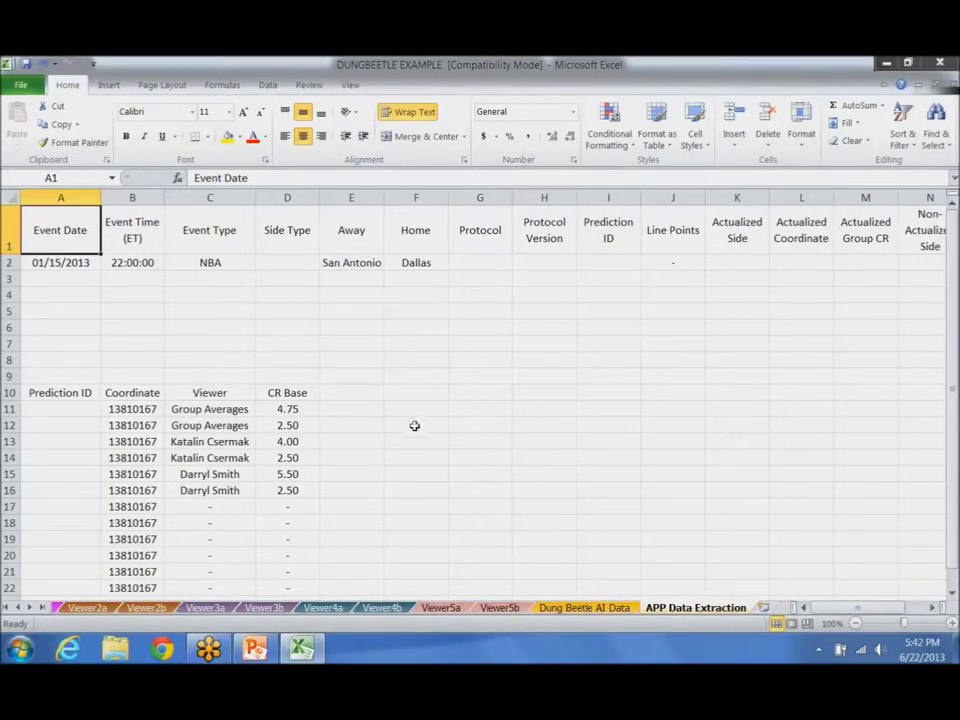
{"action": "scroll", "coordinate": [400, 415], "scroll_direction": "down", "scroll_amount": 3}
{"action": "scroll", "coordinate": [362, 392], "scroll_direction": "up", "scroll_amount": 3}
{"action": "key", "text": "Right"}
{"action": "key", "text": "Right"}
{"action": "key", "text": "Right"}
{"action": "key", "text": "Right"}
{"action": "key", "text": "Right"}
{"action": "key", "text": "Right"}
{"action": "key", "text": "Right"}
{"action": "key", "text": "Right"}
{"action": "key", "text": "Right"}
{"action": "key", "text": "Right"}
{"action": "key", "text": "Right"}
{"action": "key", "text": "Right"}
{"action": "key", "text": "Right"}
{"action": "key", "text": "Right"}
{"action": "key", "text": "Right"}
{"action": "key", "text": "Right"}
{"action": "key", "text": "Right"}
{"action": "key", "text": "Right"}
{"action": "key", "text": "Right"}
{"action": "key", "text": "Right"}
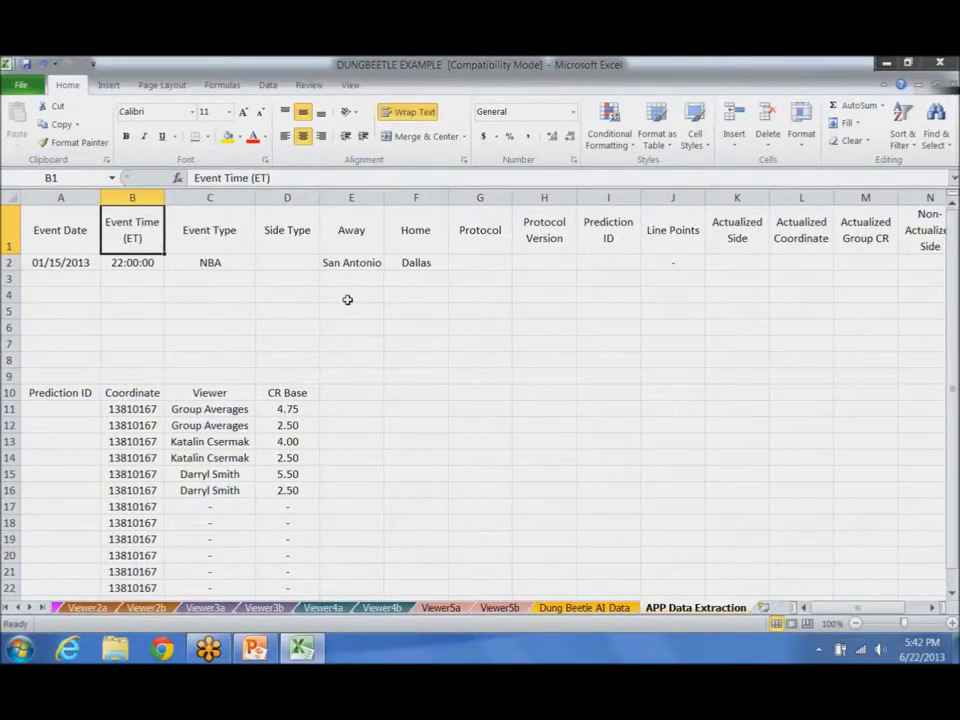
{"action": "key", "text": "Left"}
{"action": "key", "text": "Left"}
{"action": "key", "text": "Left"}
{"action": "key", "text": "Left"}
{"action": "key", "text": "Left"}
{"action": "key", "text": "Left"}
{"action": "key", "text": "Left"}
{"action": "key", "text": "Left"}
{"action": "key", "text": "Left"}
{"action": "key", "text": "Left"}
{"action": "key", "text": "Left"}
{"action": "key", "text": "Left"}
{"action": "key", "text": "Left"}
{"action": "key", "text": "Left"}
{"action": "key", "text": "Left"}
{"action": "key", "text": "Left"}
{"action": "key", "text": "Left"}
{"action": "key", "text": "Left"}
{"action": "key", "text": "Left"}
{"action": "key", "text": "Left"}
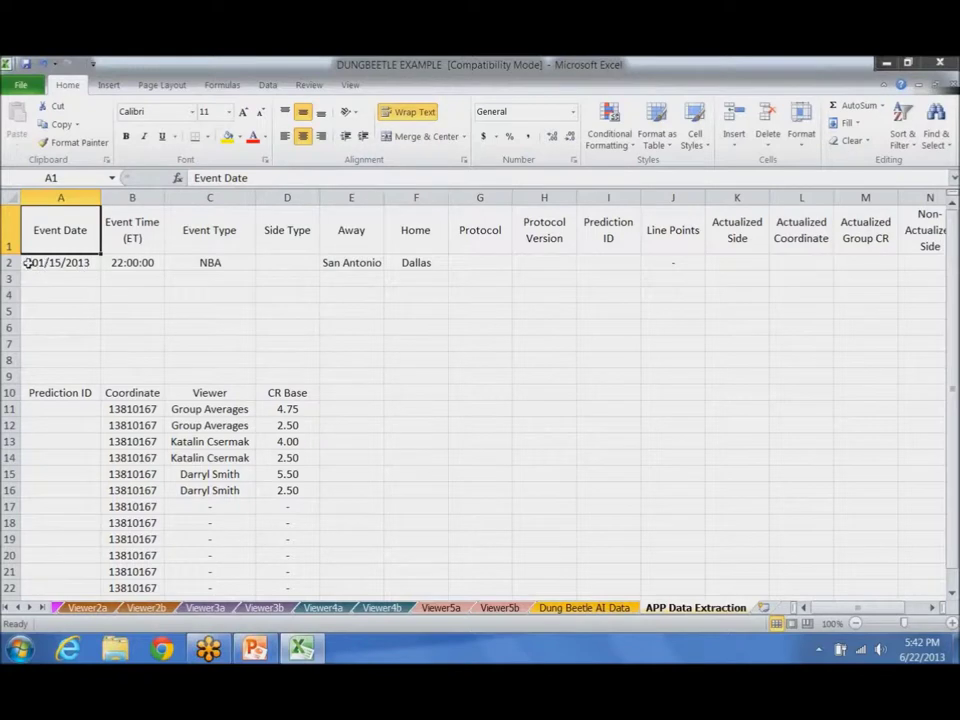
Step: Select event row 2 on the APP Data Extraction sheet and view the workbook's file information
{"action": "left_click", "coordinate": [12, 262]}
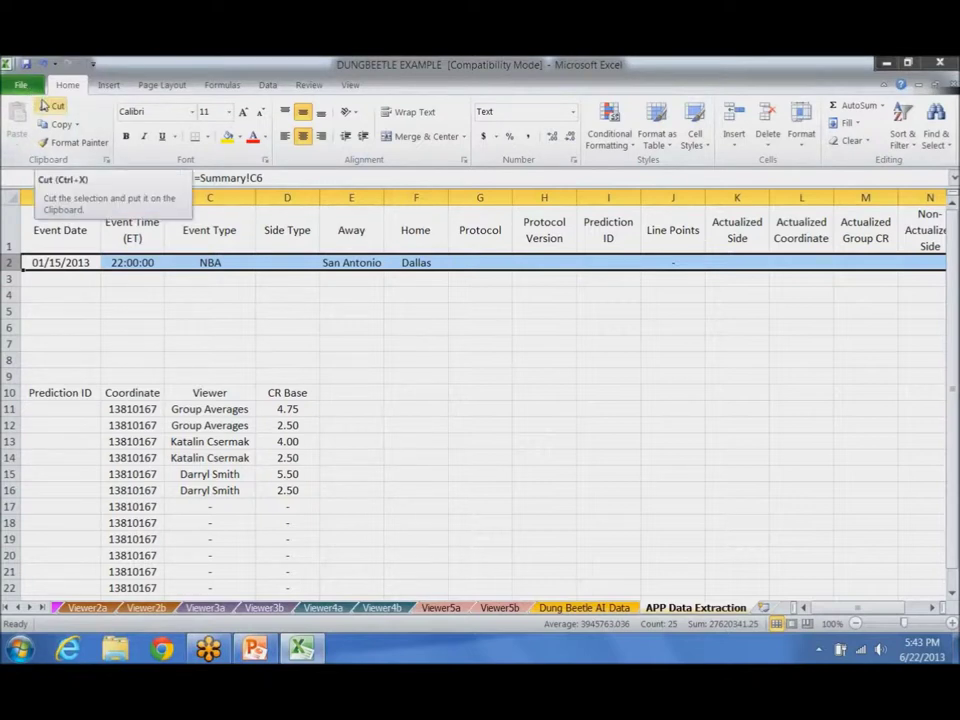
{"action": "left_click", "coordinate": [20, 84]}
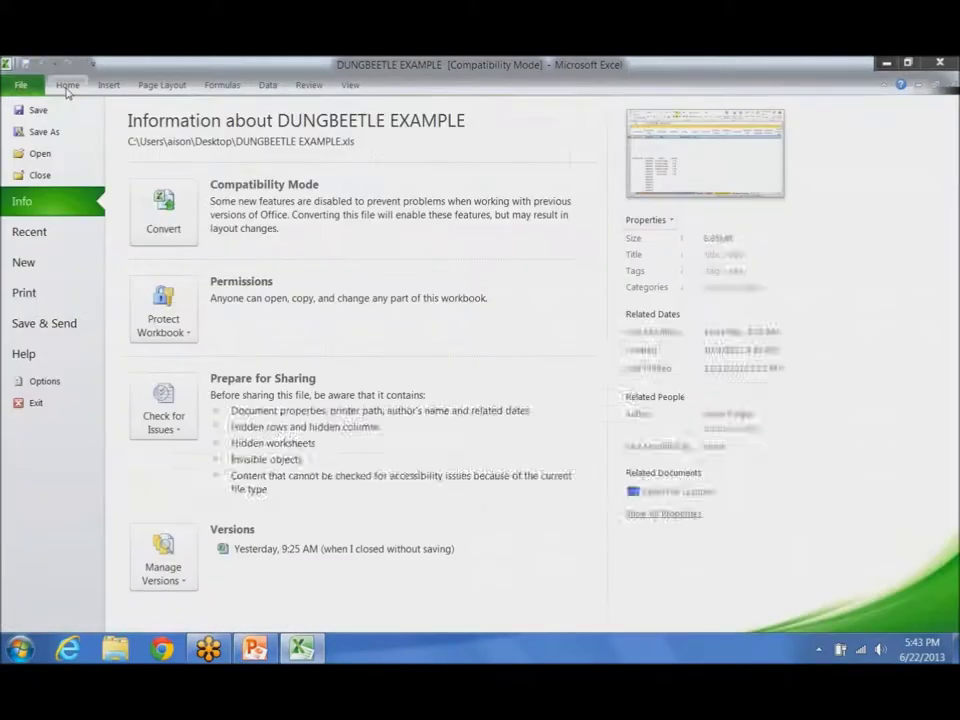
{"action": "key", "text": "Escape"}
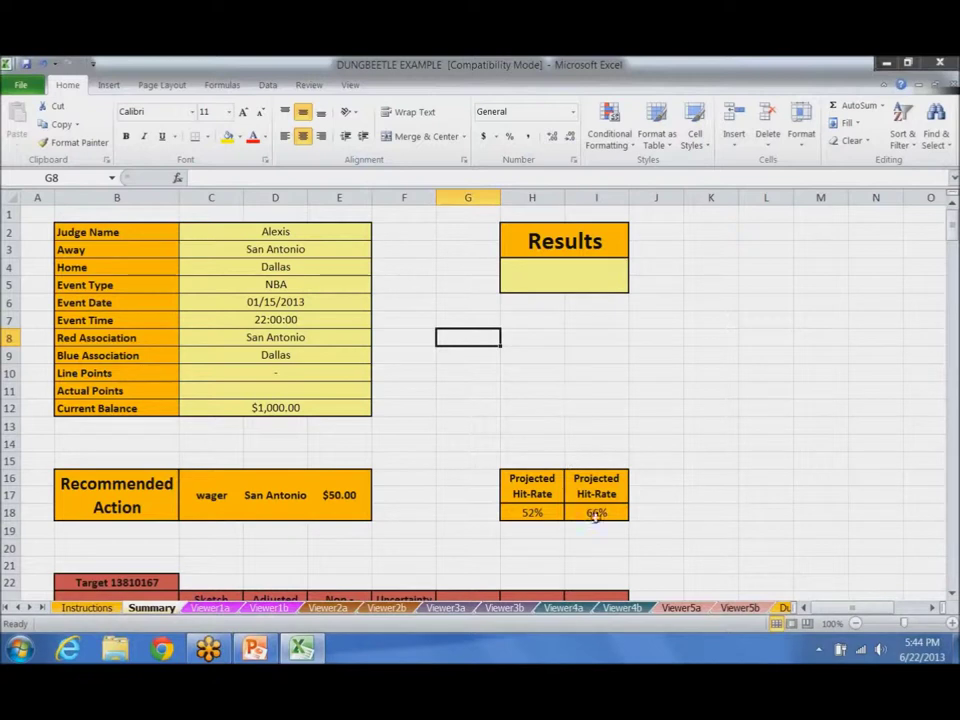
Step: Read the notes on the two Projected Hit-Rate cells and check the first rate's formula on the Summary sheet
{"action": "left_click_drag", "start_coordinate": [532, 484], "coordinate": [530, 510]}
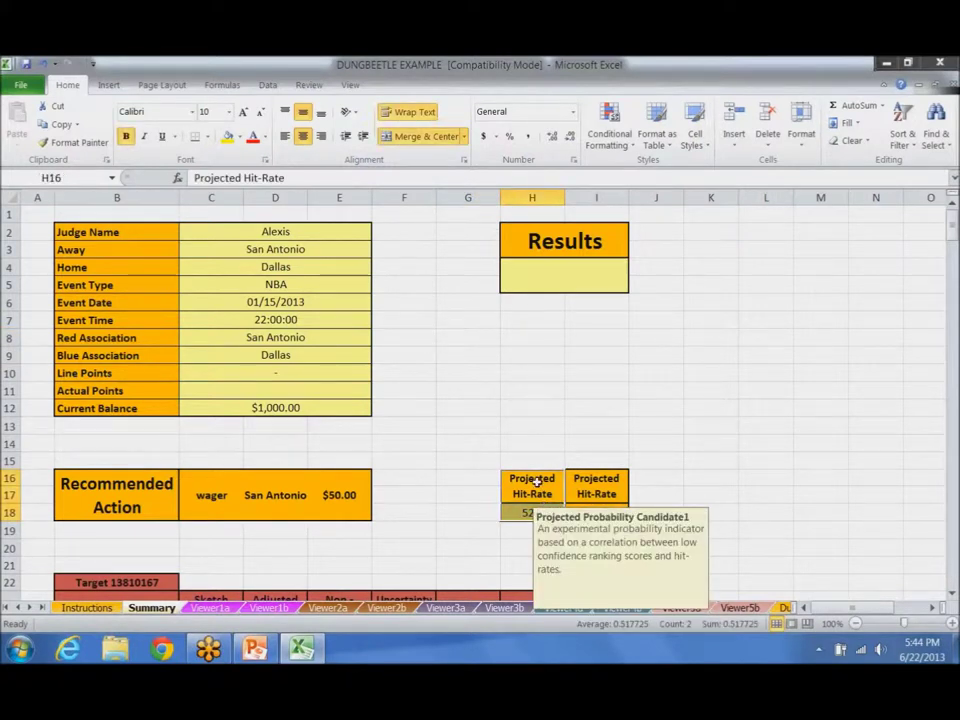
{"action": "left_click", "coordinate": [600, 482]}
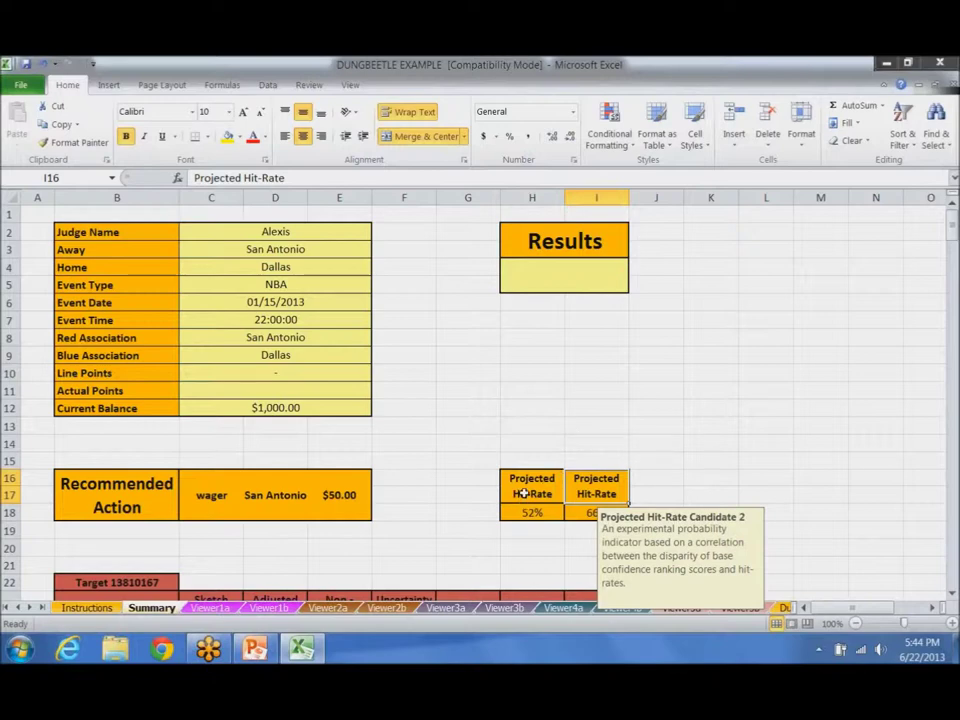
{"action": "left_click", "coordinate": [524, 490]}
{"action": "scroll", "coordinate": [560, 490], "scroll_direction": "down", "scroll_amount": 2}
{"action": "left_click", "coordinate": [527, 406]}
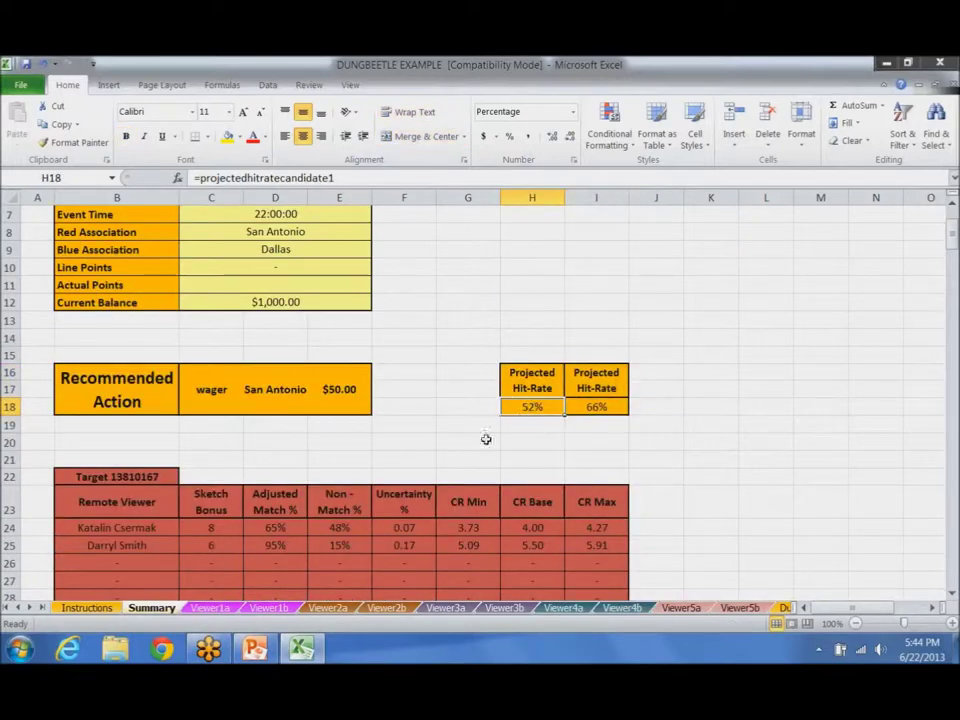
{"action": "left_click", "coordinate": [463, 456]}
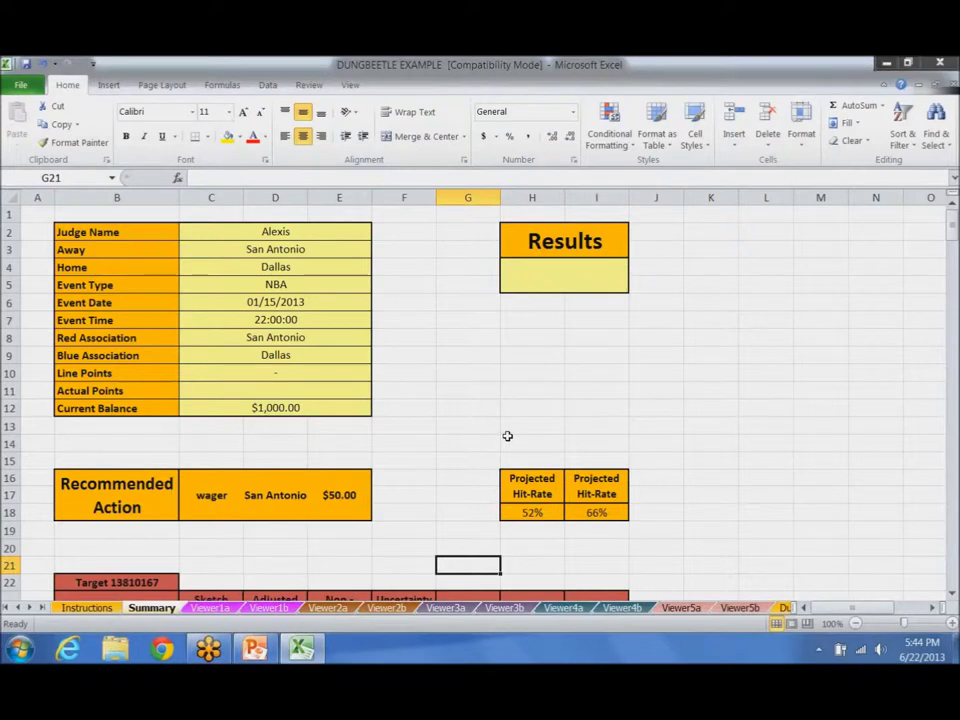
Step: Set the Current Balance on the Summary sheet to 10000
{"action": "left_click", "coordinate": [343, 412]}
{"action": "type", "text": "100"}
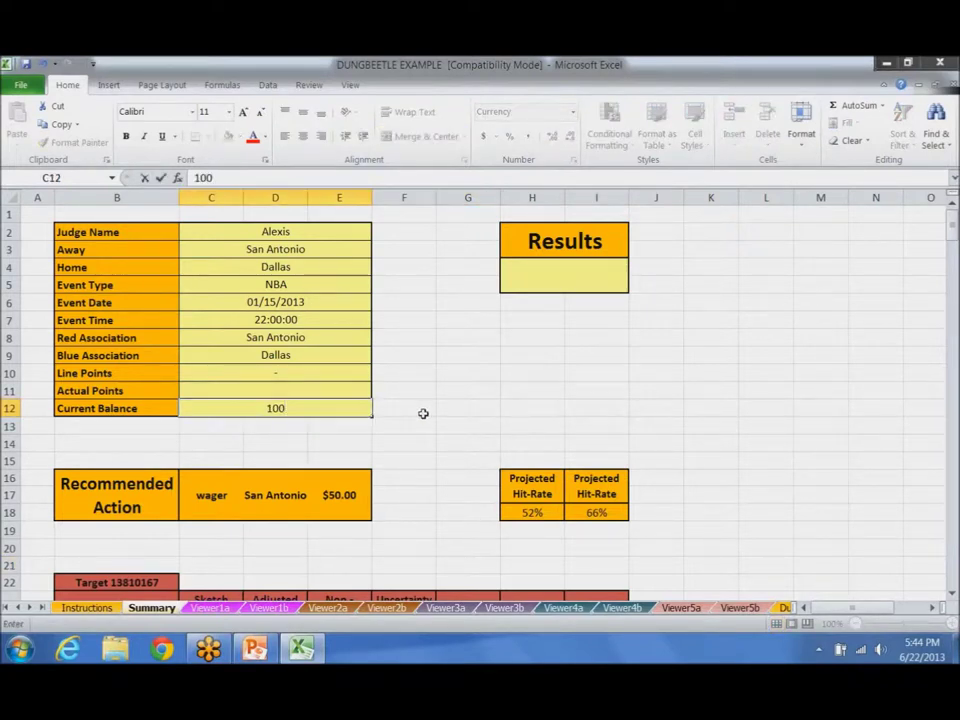
{"action": "type", "text": "00."}
{"action": "key", "text": "BackSpace"}
{"action": "key", "text": "Return"}
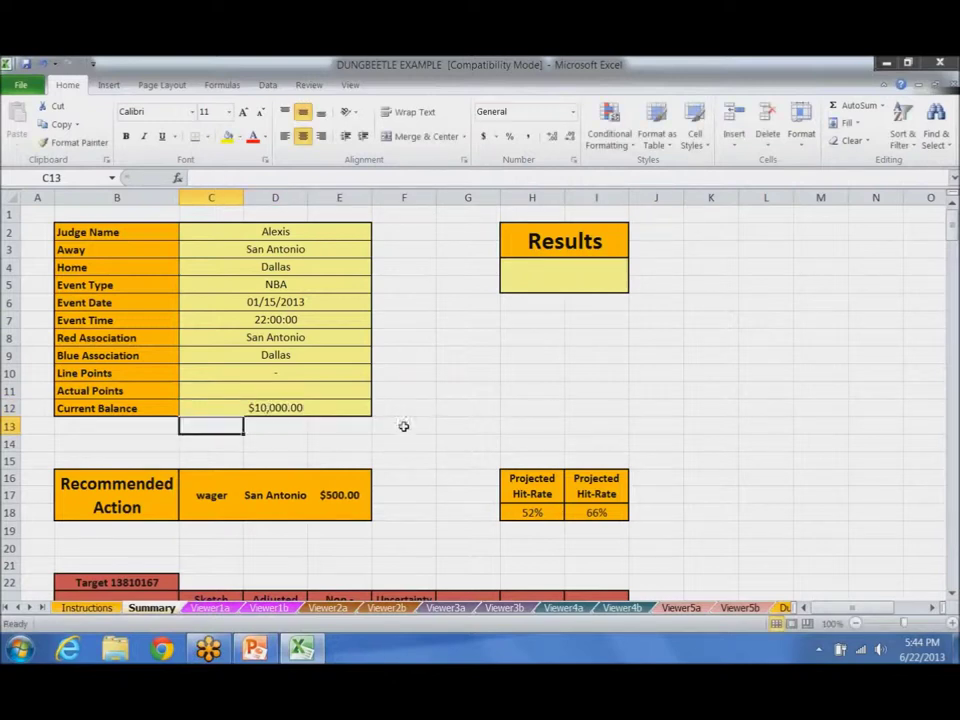
{"action": "left_click", "coordinate": [426, 450]}
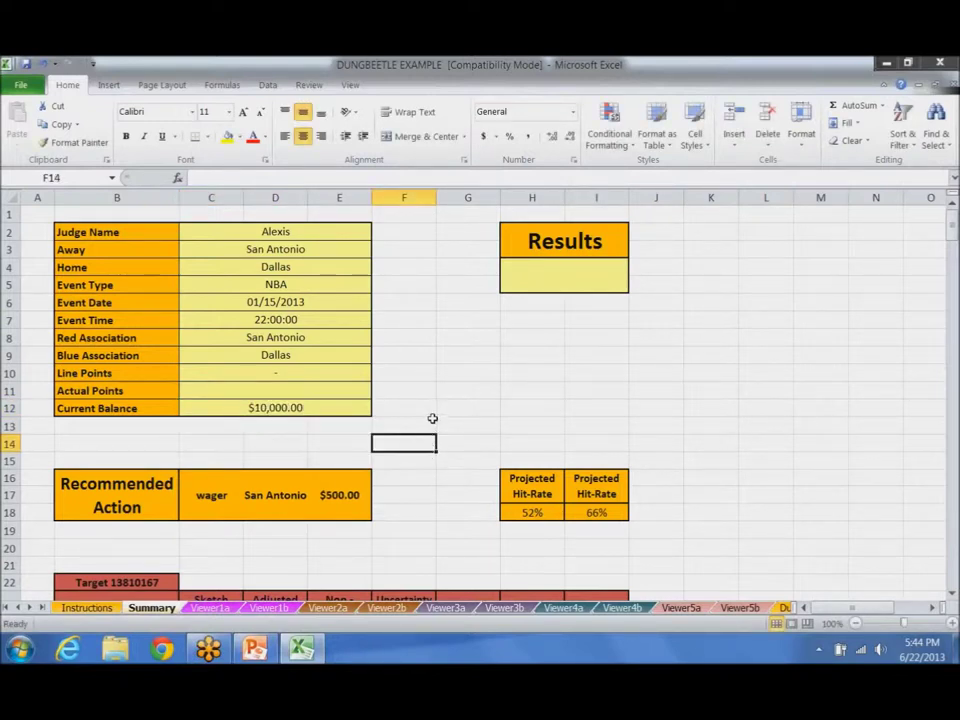
Step: Set the Current Balance on the Summary sheet to 300
{"action": "left_click", "coordinate": [316, 411]}
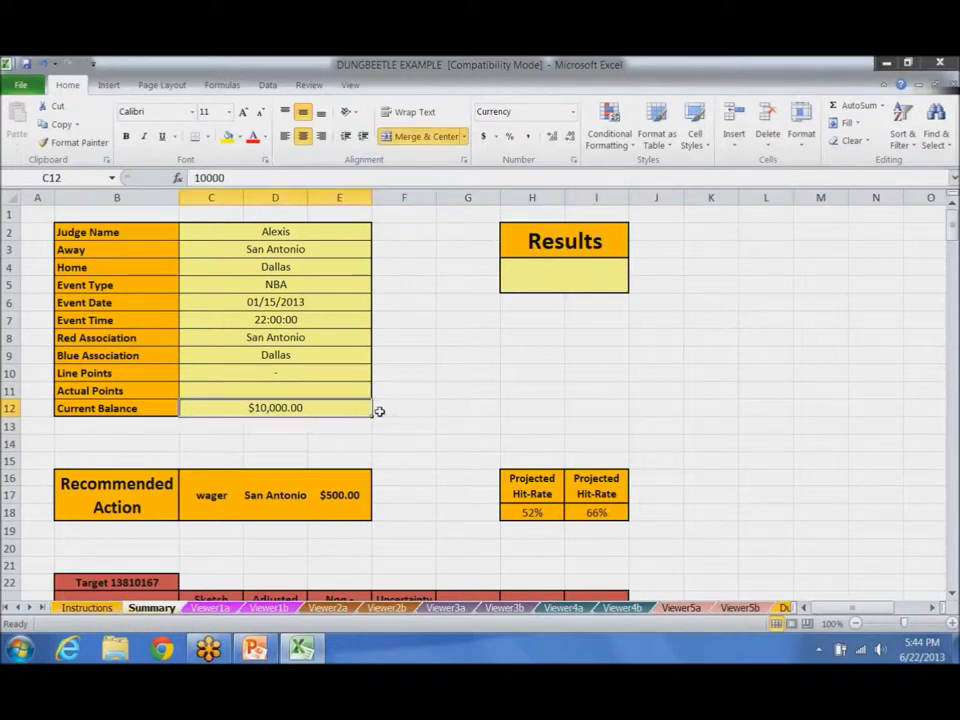
{"action": "type", "text": "30"}
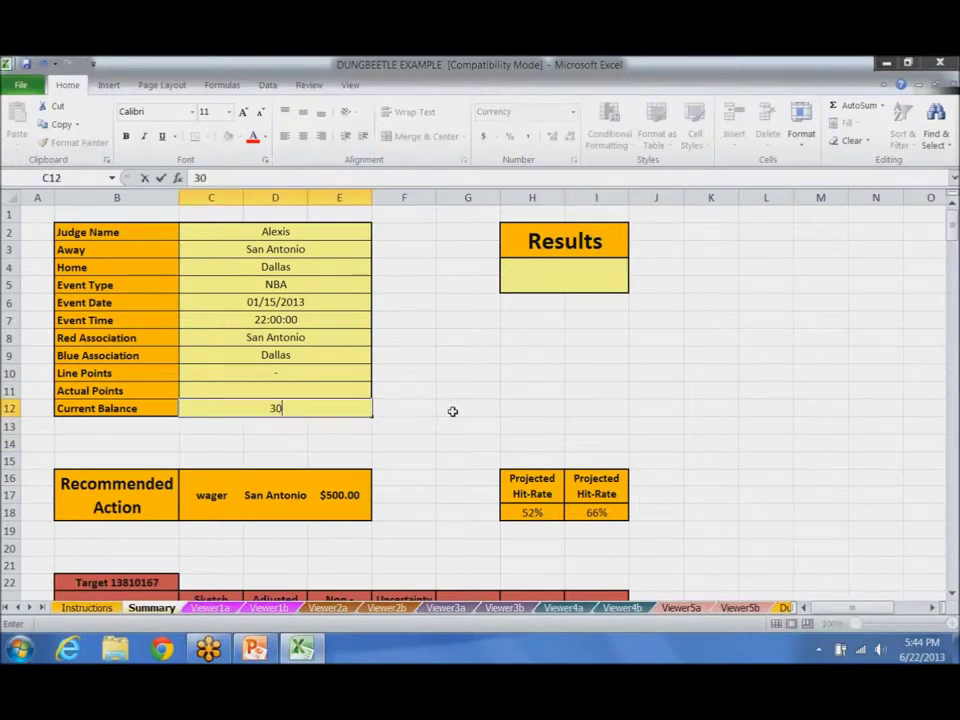
{"action": "type", "text": "0"}
{"action": "key", "text": "Return"}
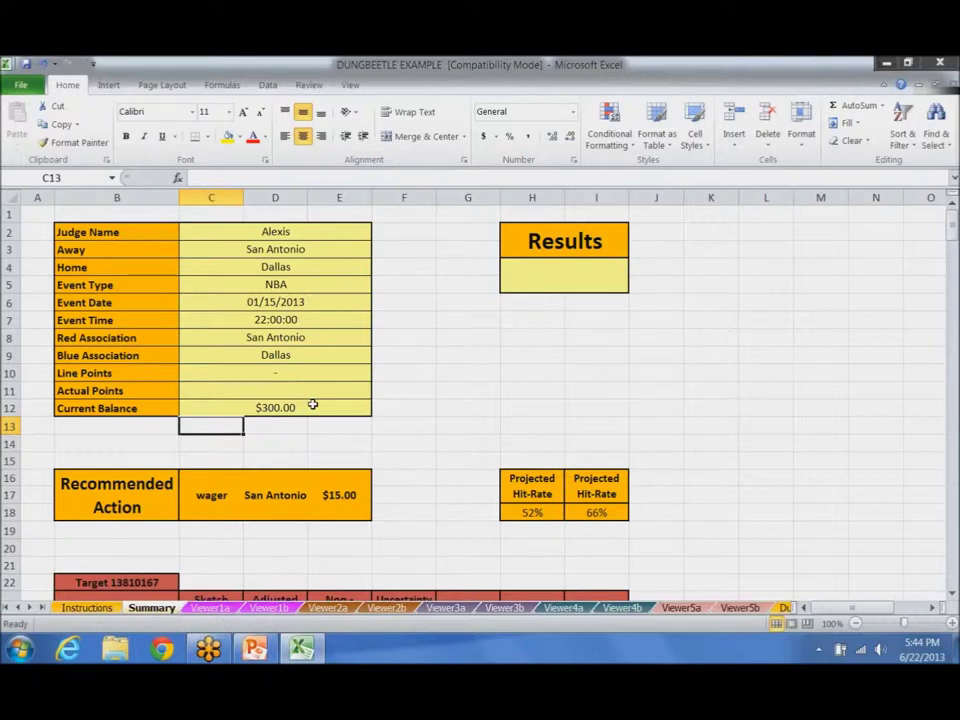
Step: View the Recommended Action and the target score tables below it on the Summary sheet
{"action": "scroll", "coordinate": [333, 402], "scroll_direction": "down", "scroll_amount": 1}
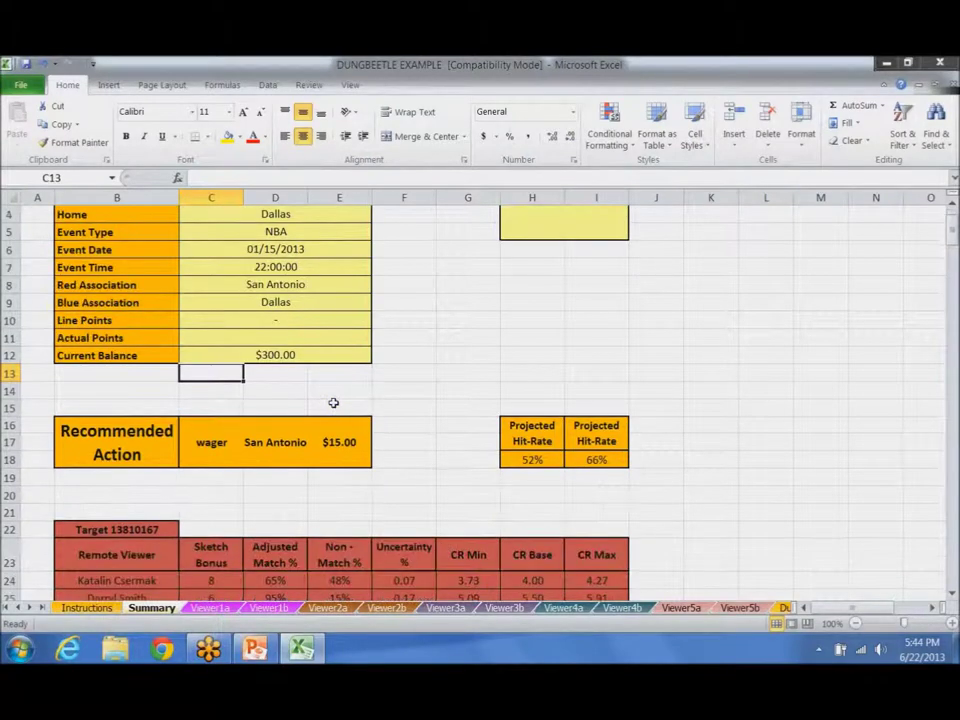
{"action": "scroll", "coordinate": [333, 402], "scroll_direction": "down", "scroll_amount": 2}
{"action": "scroll", "coordinate": [360, 399], "scroll_direction": "down", "scroll_amount": 1, "text": "ctrl"}
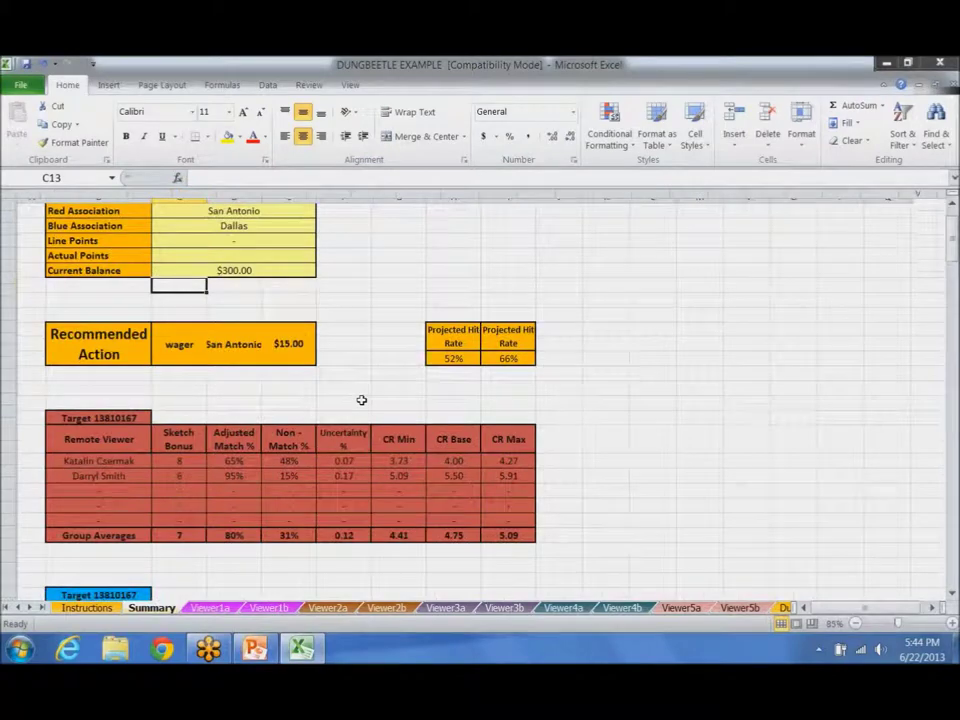
{"action": "scroll", "coordinate": [361, 400], "scroll_direction": "down", "scroll_amount": 1, "text": "ctrl"}
{"action": "scroll", "coordinate": [362, 399], "scroll_direction": "down", "scroll_amount": 3}
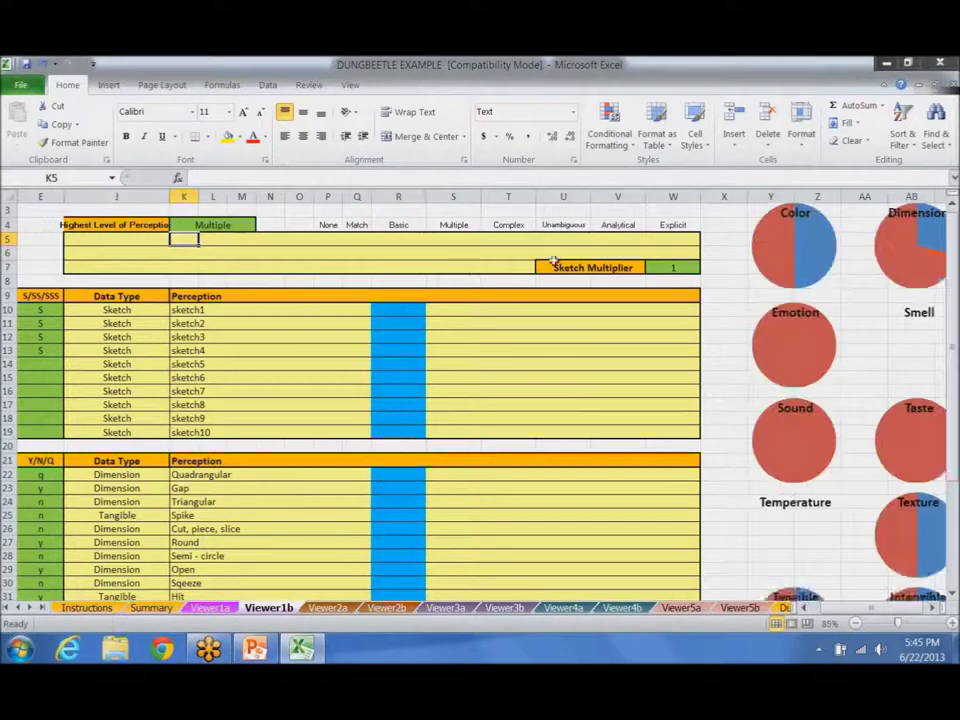
Step: Inspect the CR Min and CR Base formulas and the Y/N/Q grades on the Viewer1b sheet
{"action": "scroll", "coordinate": [553, 262], "scroll_direction": "up", "scroll_amount": 1}
{"action": "left_click", "coordinate": [563, 239]}
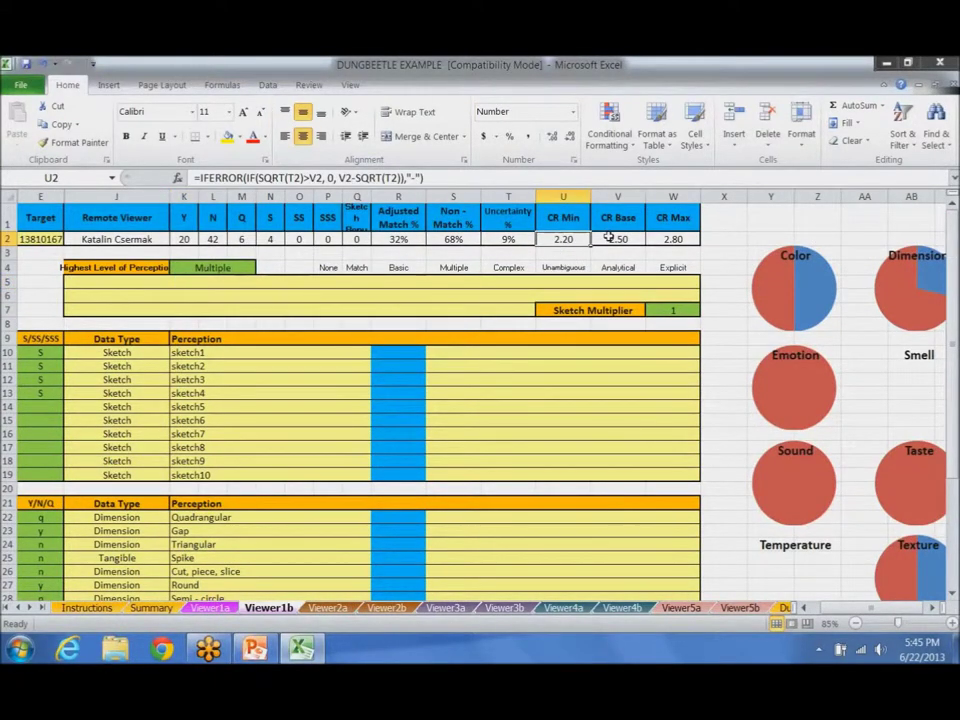
{"action": "left_click", "coordinate": [611, 239]}
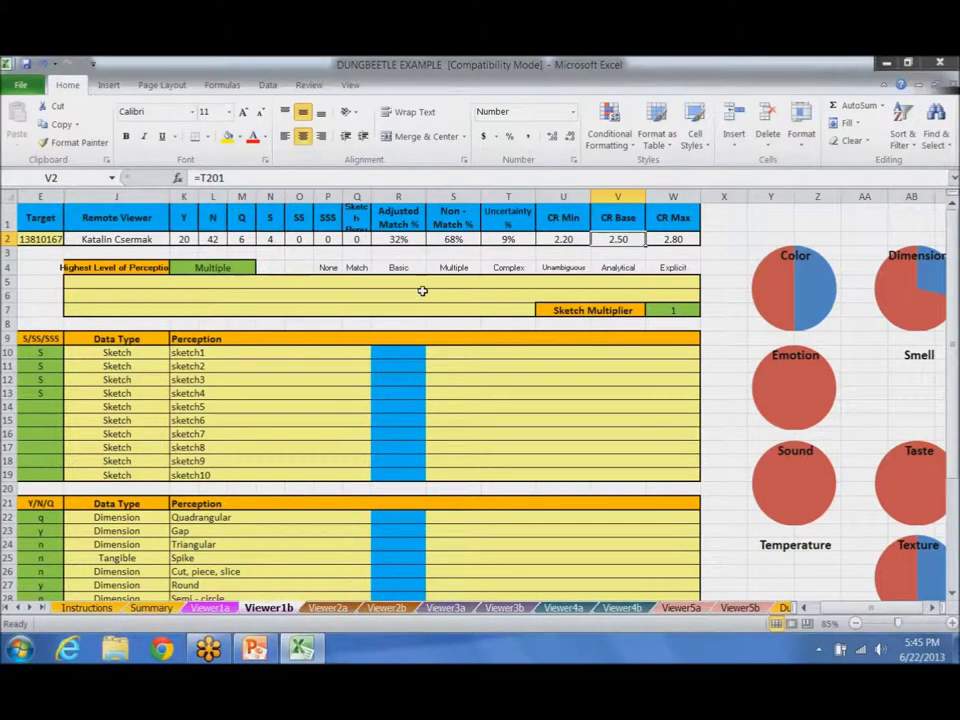
{"action": "left_click_drag", "start_coordinate": [40, 518], "coordinate": [43, 540]}
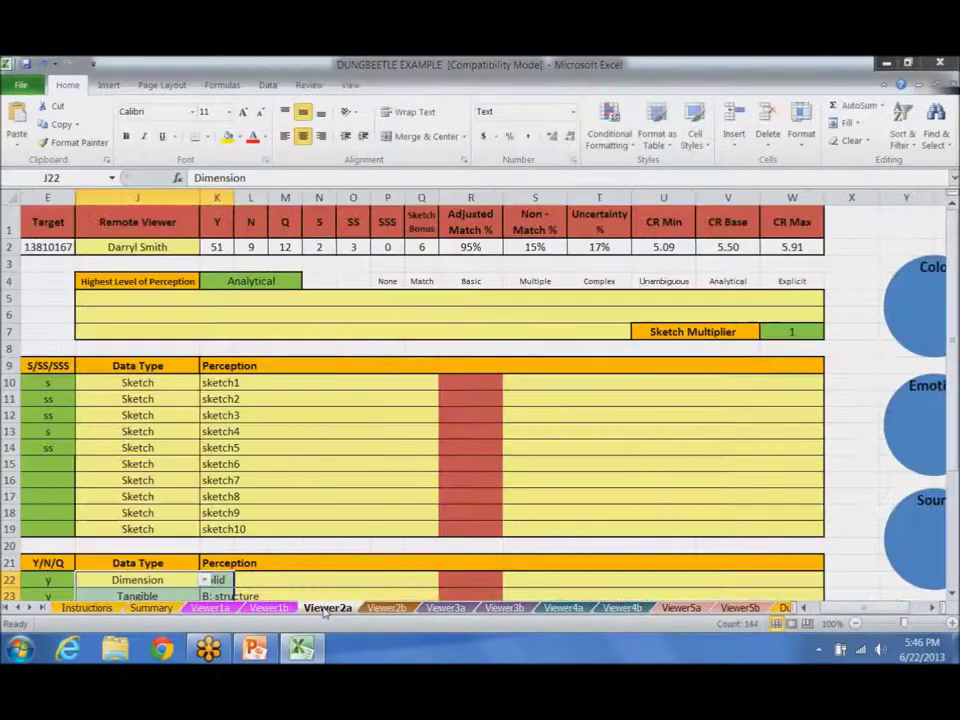
Step: Position and enlarge the Dung Beetle System picture over the tables on the Viewer2a sheet, with the ribbon minimized
{"action": "left_click_drag", "start_coordinate": [82, 568], "coordinate": [553, 507]}
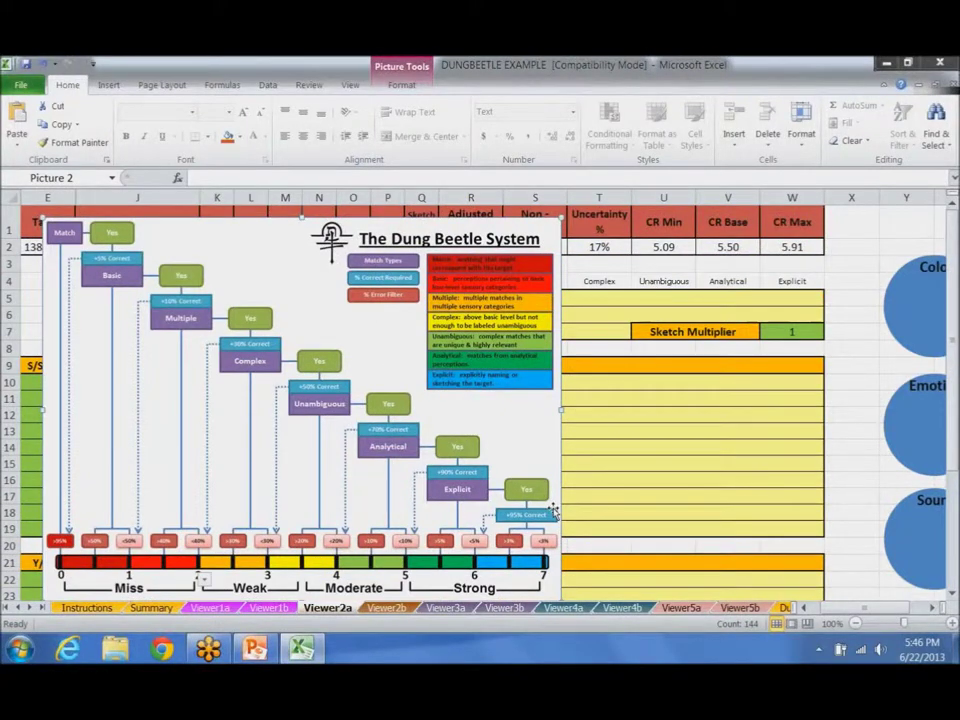
{"action": "double_click", "coordinate": [68, 86]}
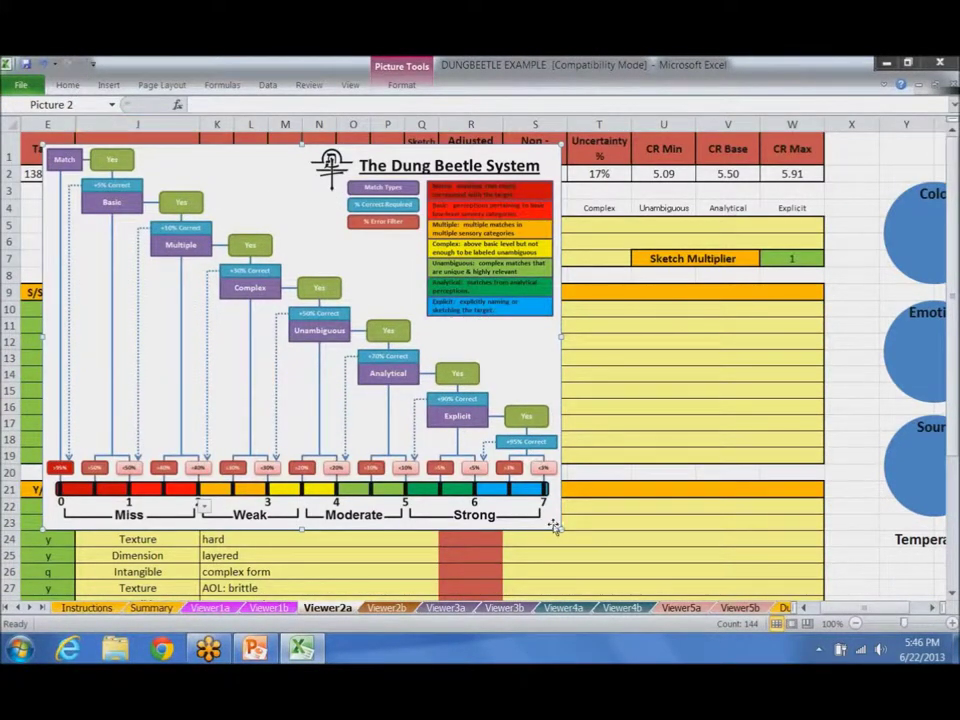
{"action": "left_click_drag", "start_coordinate": [563, 530], "coordinate": [640, 585]}
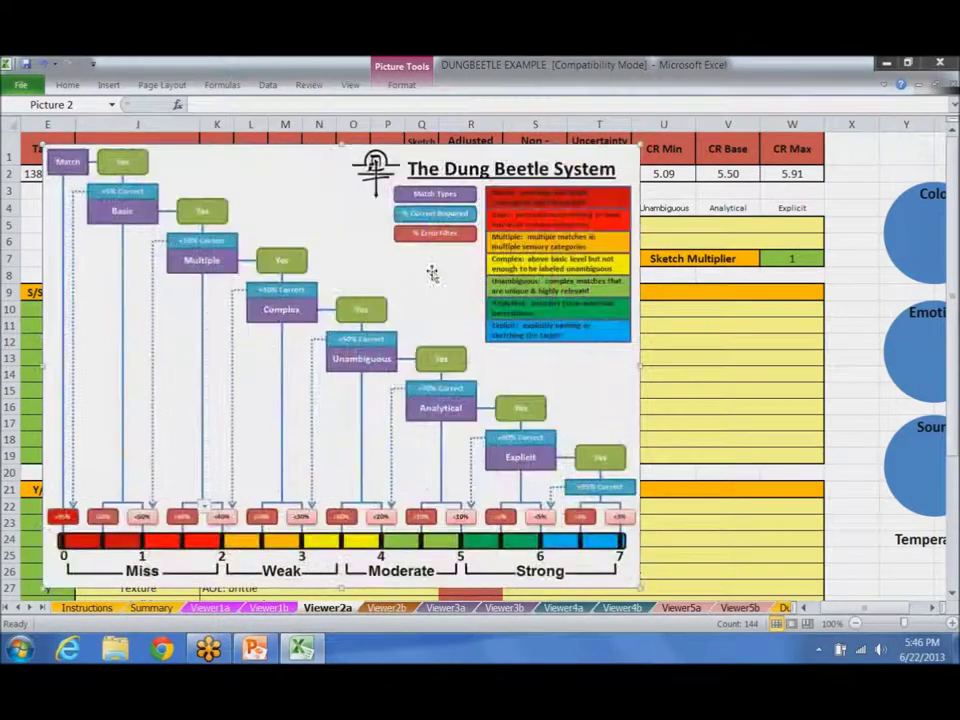
{"action": "left_click_drag", "start_coordinate": [284, 155], "coordinate": [271, 147]}
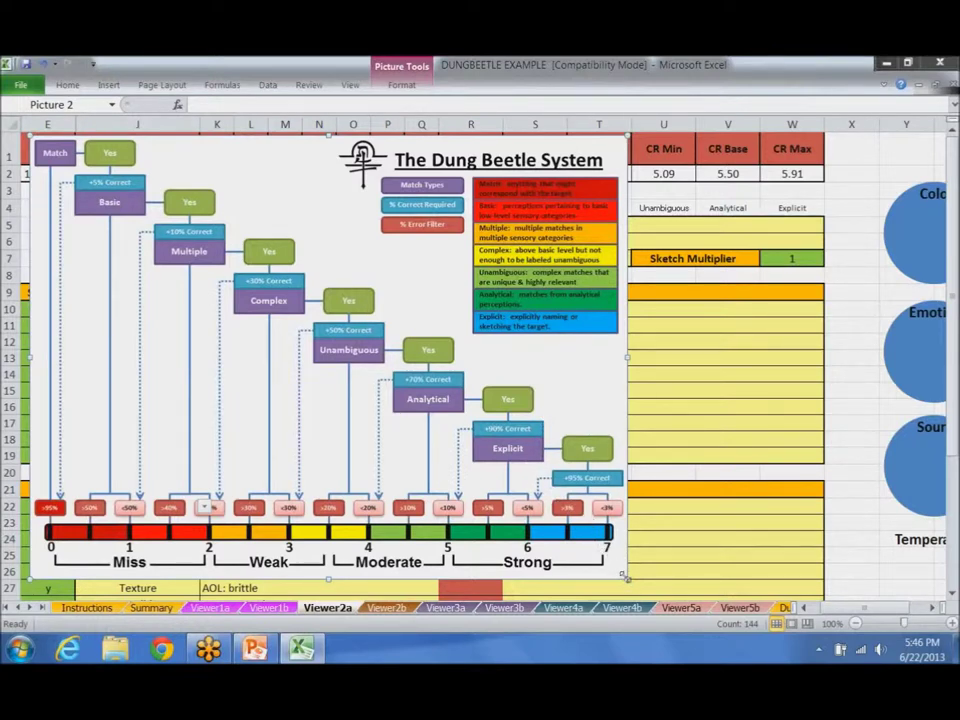
{"action": "left_click_drag", "start_coordinate": [624, 577], "coordinate": [634, 584]}
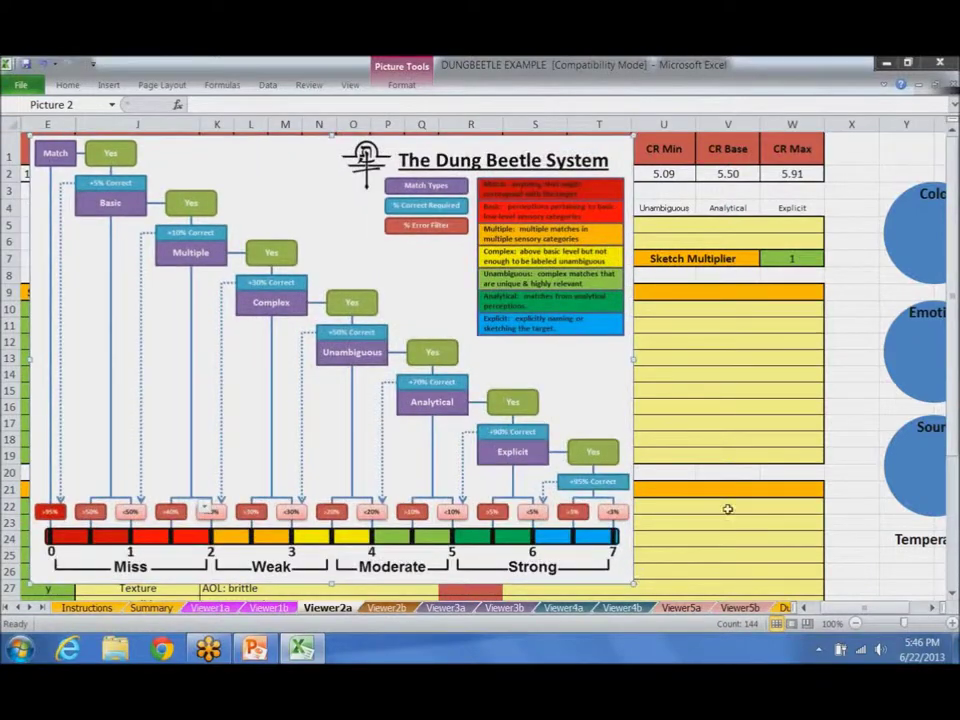